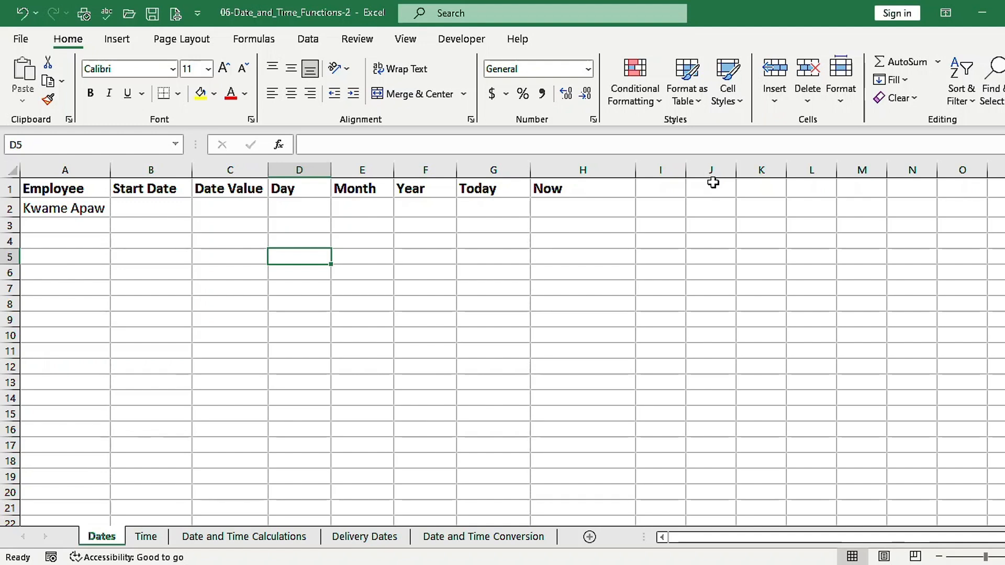
Enter the formula =DATE(2021,10,21) in cell B2 under Start Date.
left_click(153, 210)
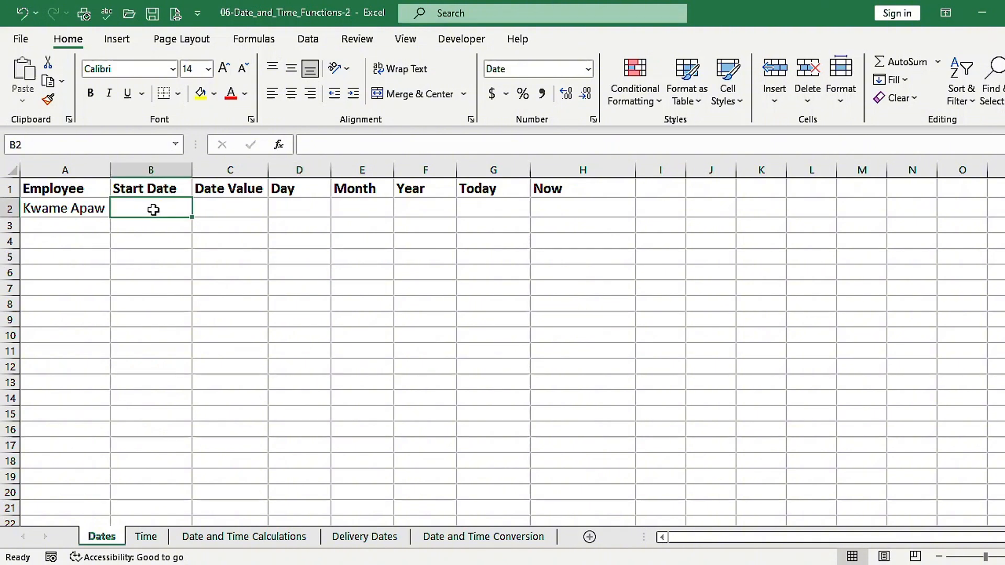
type("=da")
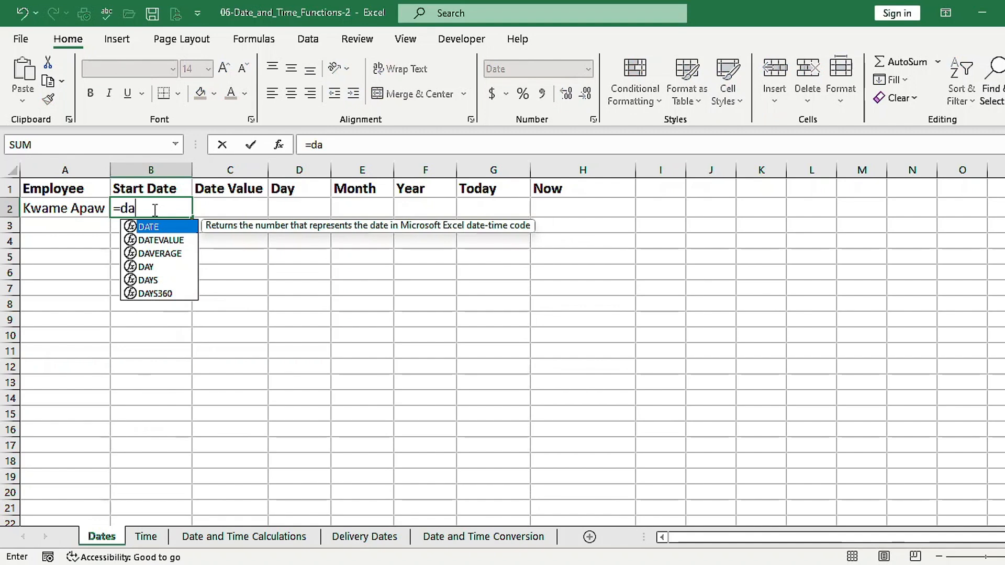
double_click(181, 226)
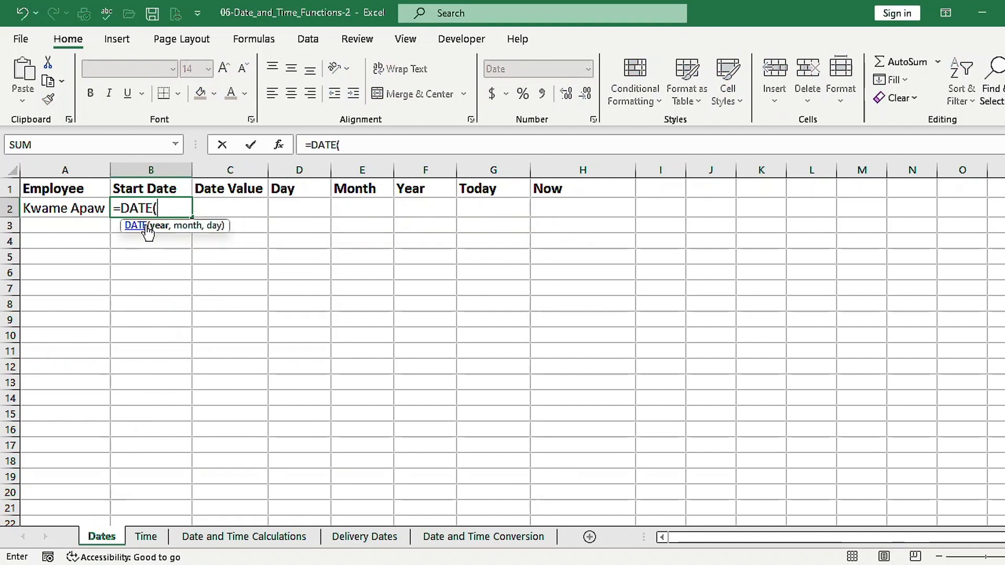
type("2021,")
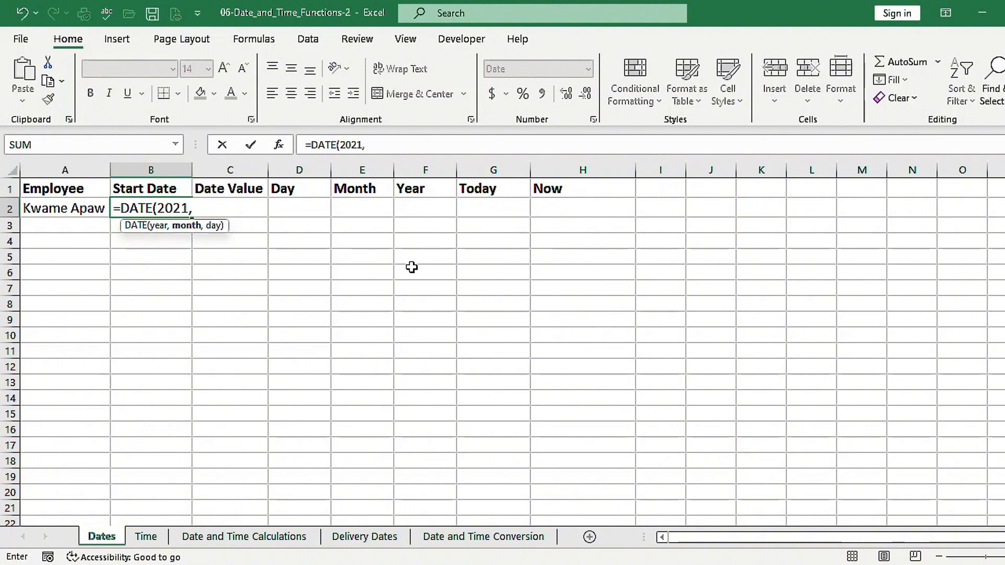
type("10")
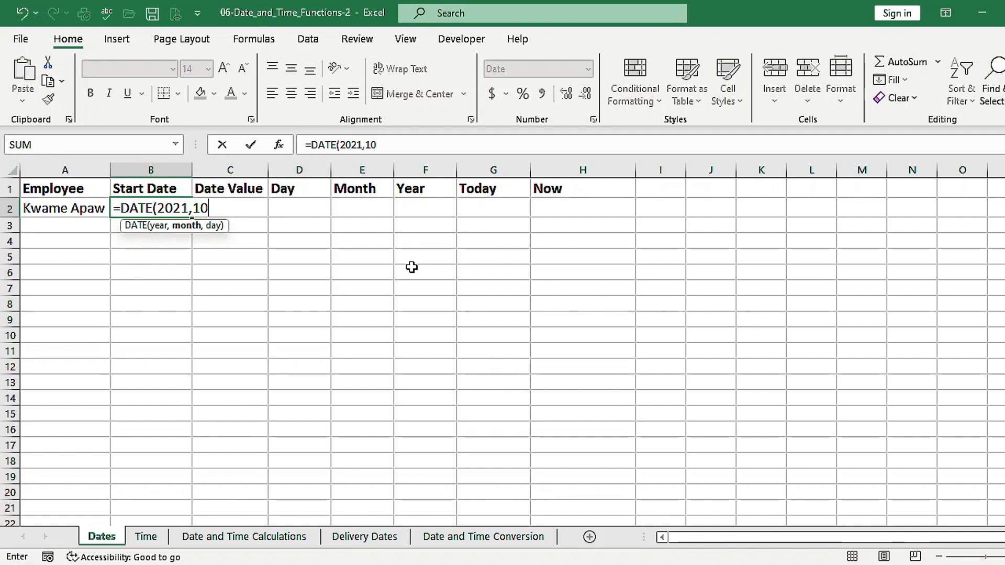
type(",")
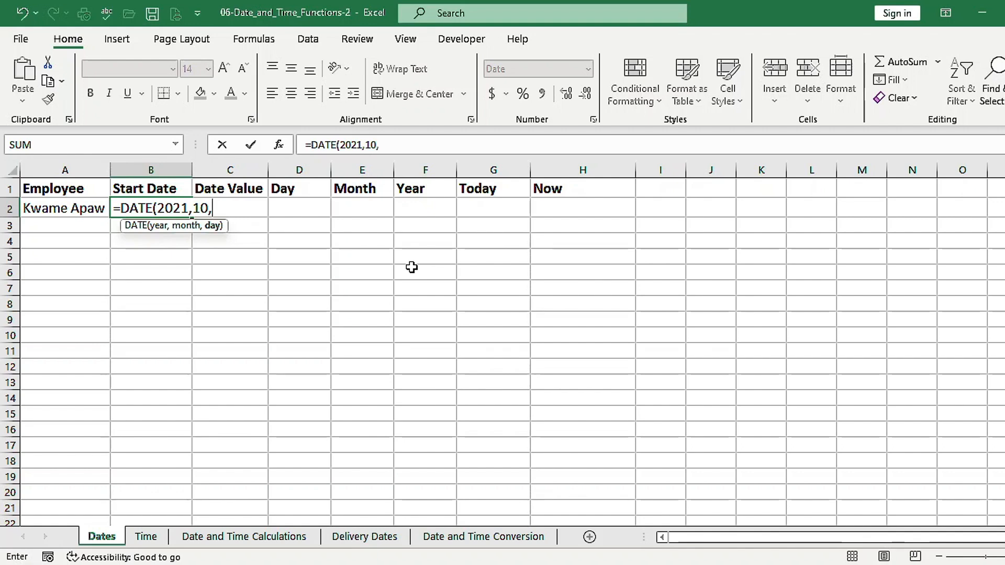
type("21)")
key("ctrl+Return")
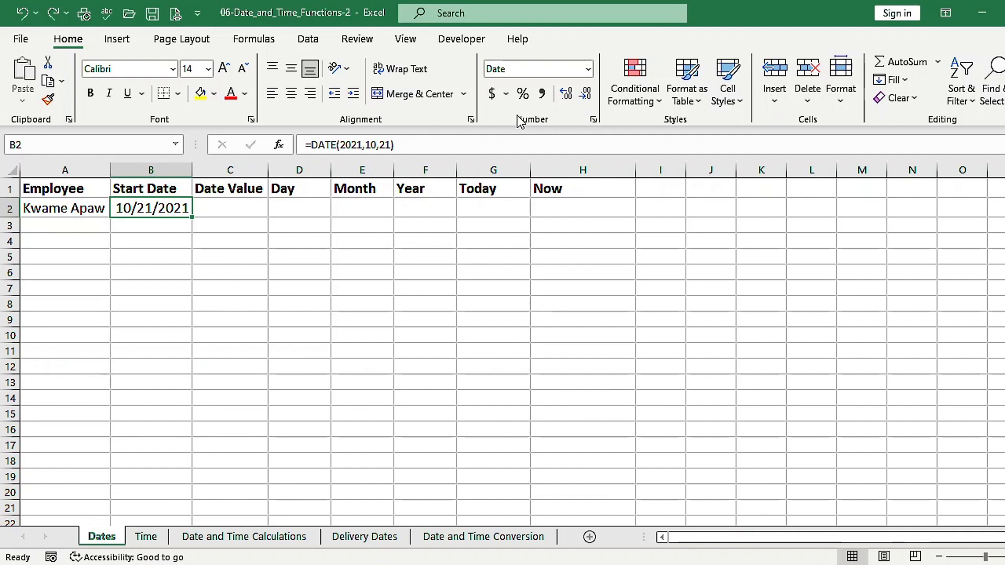
Apply the custom number format dd/mm/yyyy to the start date in cell B2.
left_click(594, 120)
left_click(315, 275)
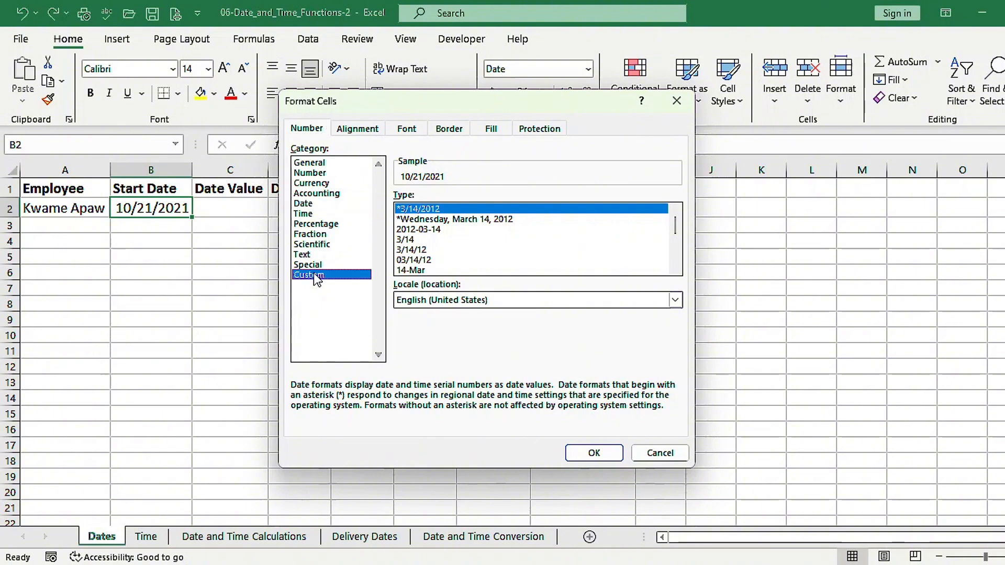
left_click_drag(442, 209, 389, 211)
type("dd")
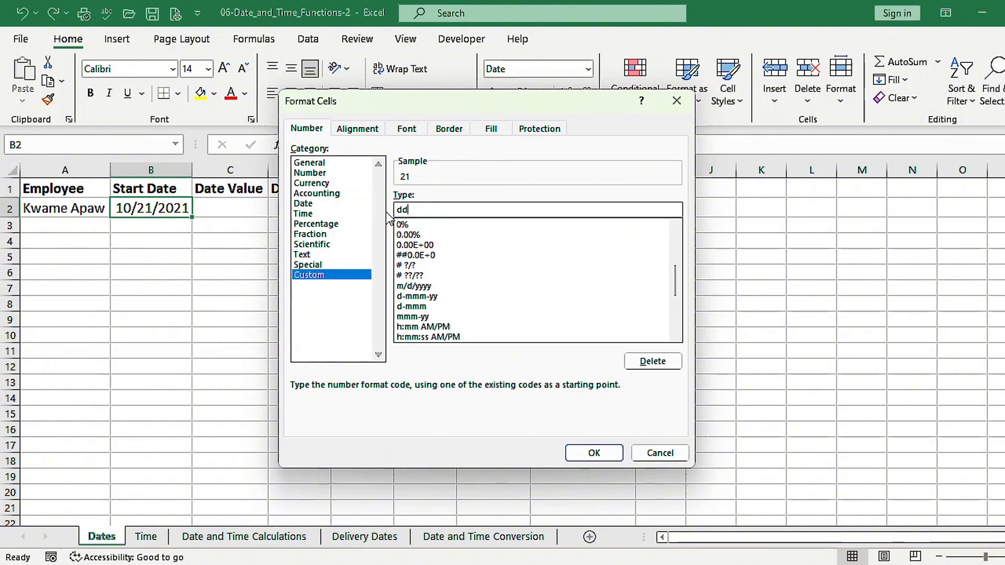
type("/mm")
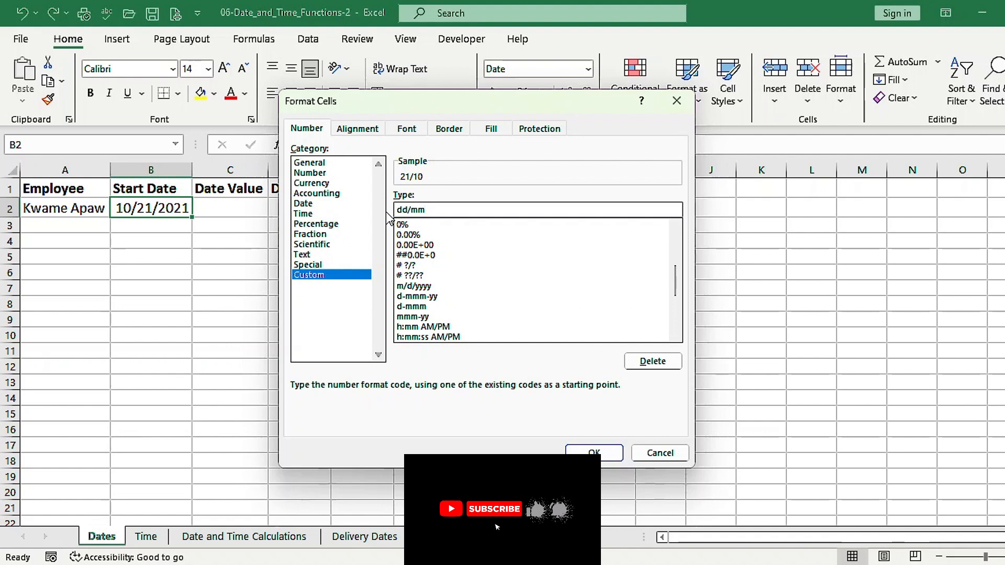
type("/yyyy")
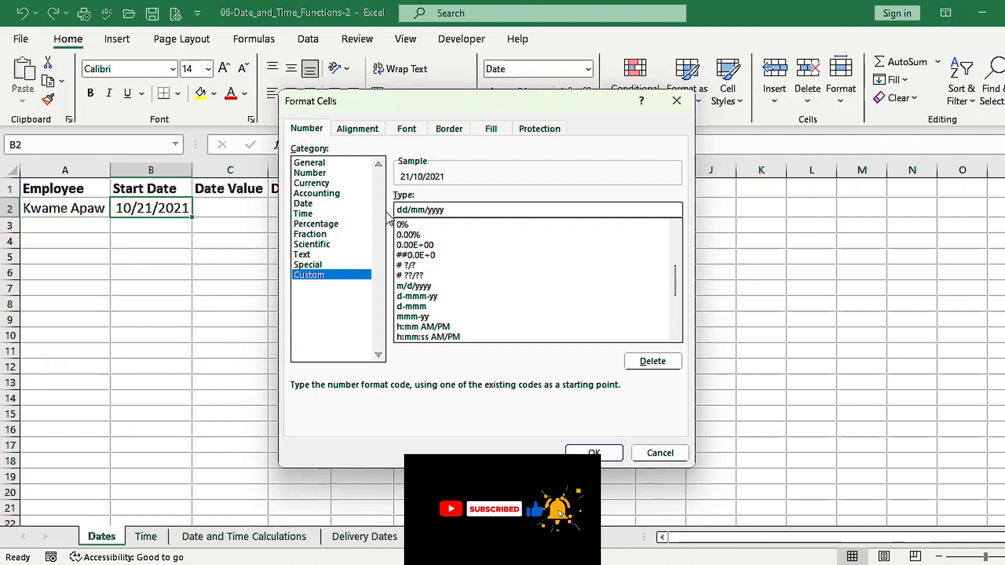
left_click(596, 453)
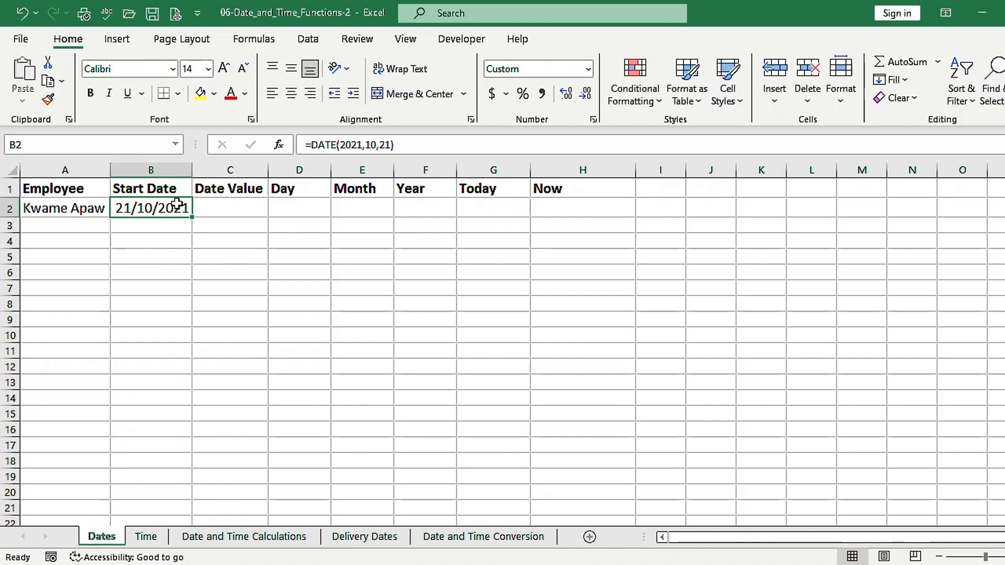
Enter the formula =DATEVALUE("2021-10-21") in cell C2 under Date Value.
left_click(220, 208)
type("=")
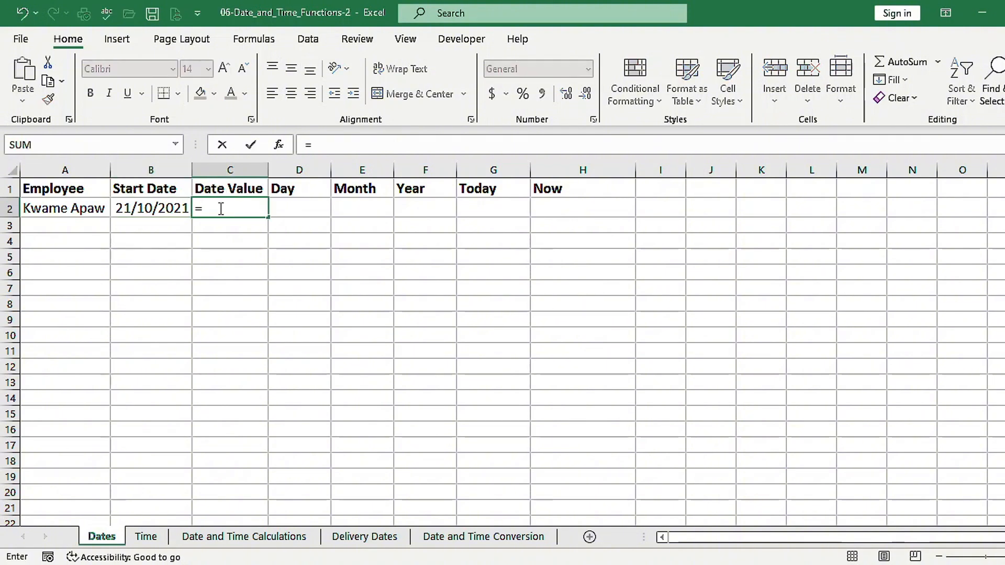
type("datev")
key("Tab")
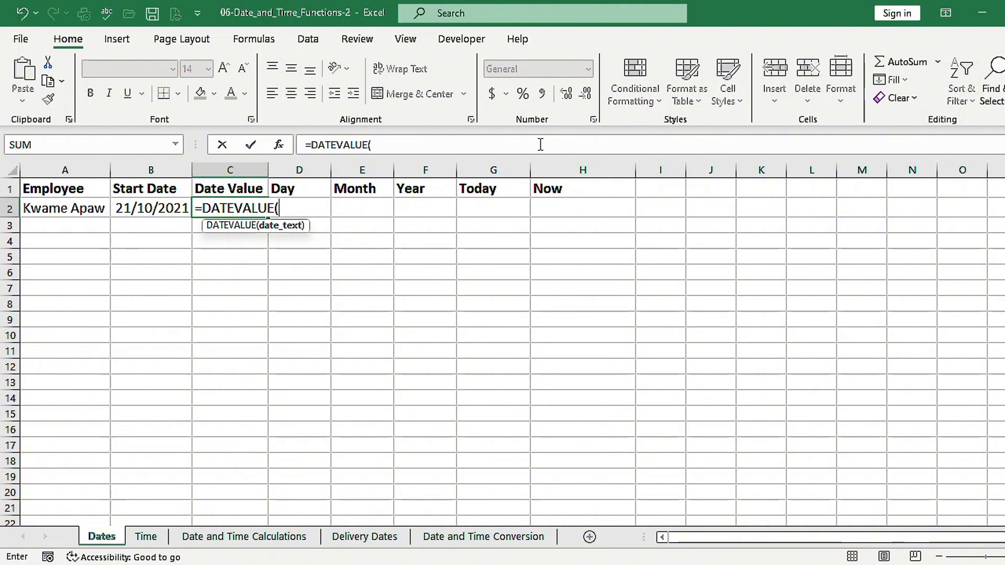
type("\"")
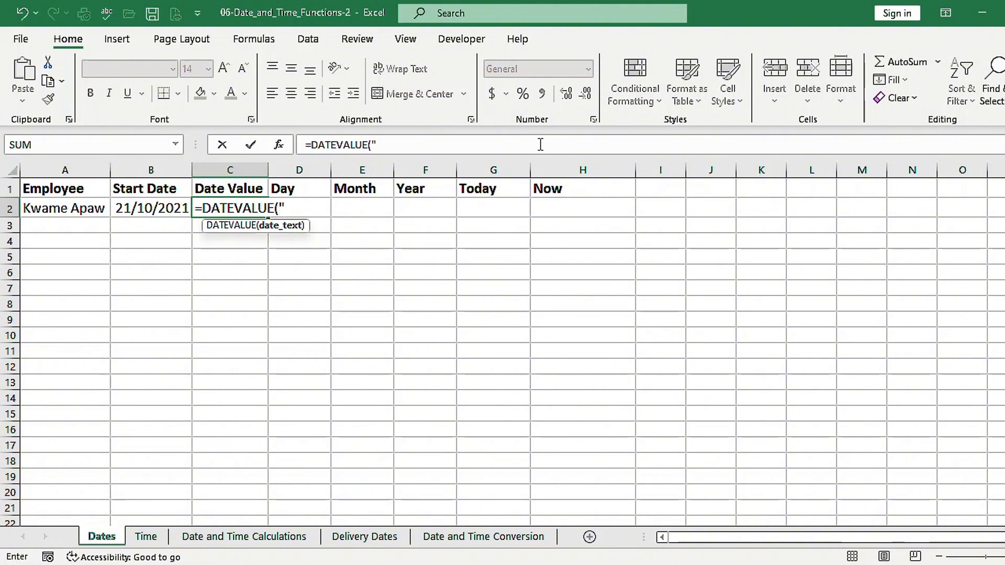
type("2021-")
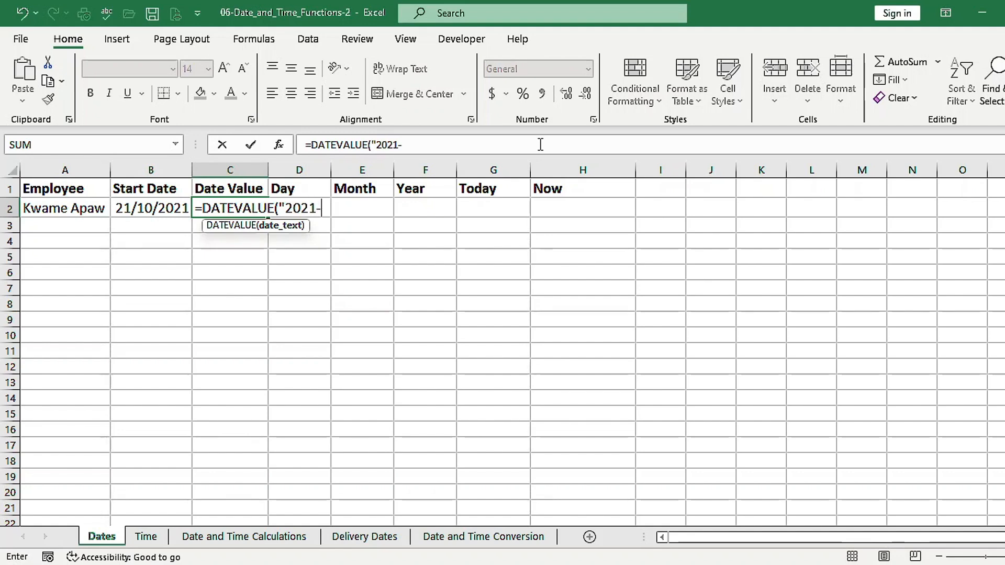
type("10")
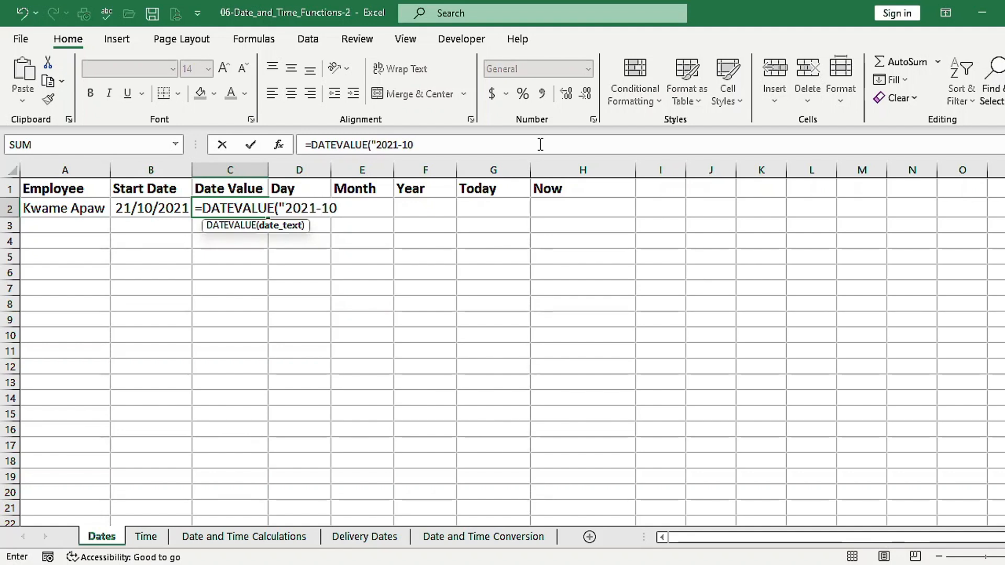
type("-21")
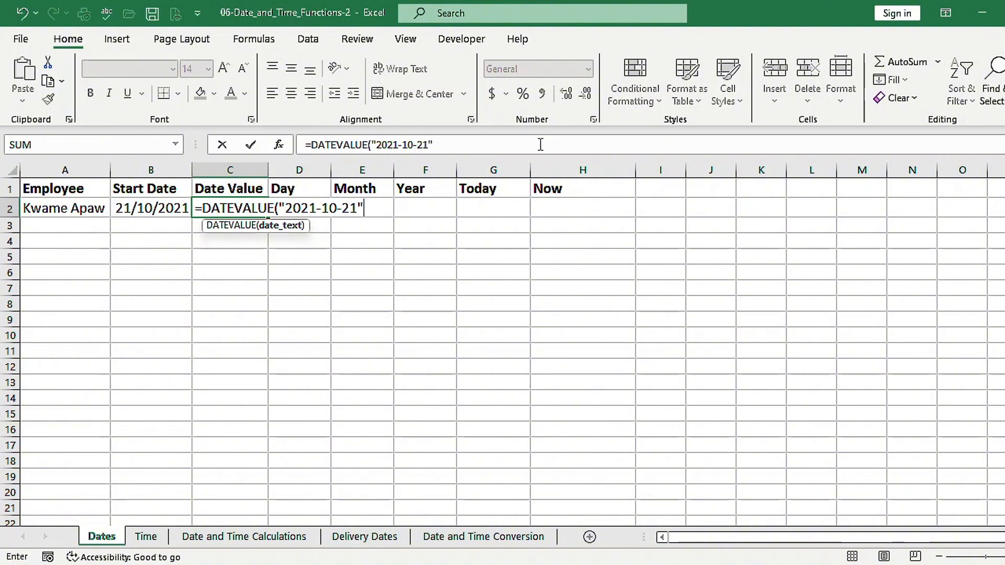
type("\")")
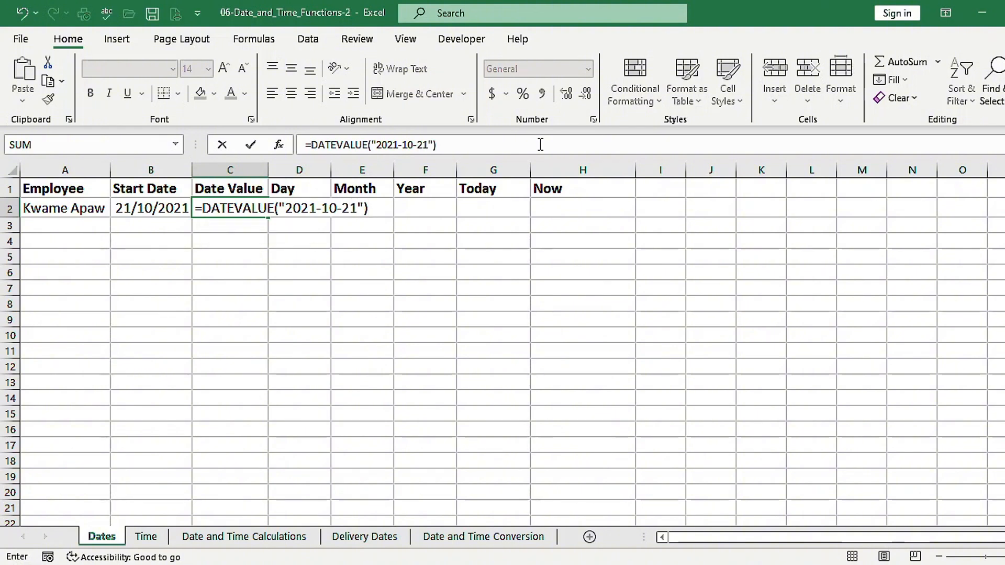
key("ctrl+Return")
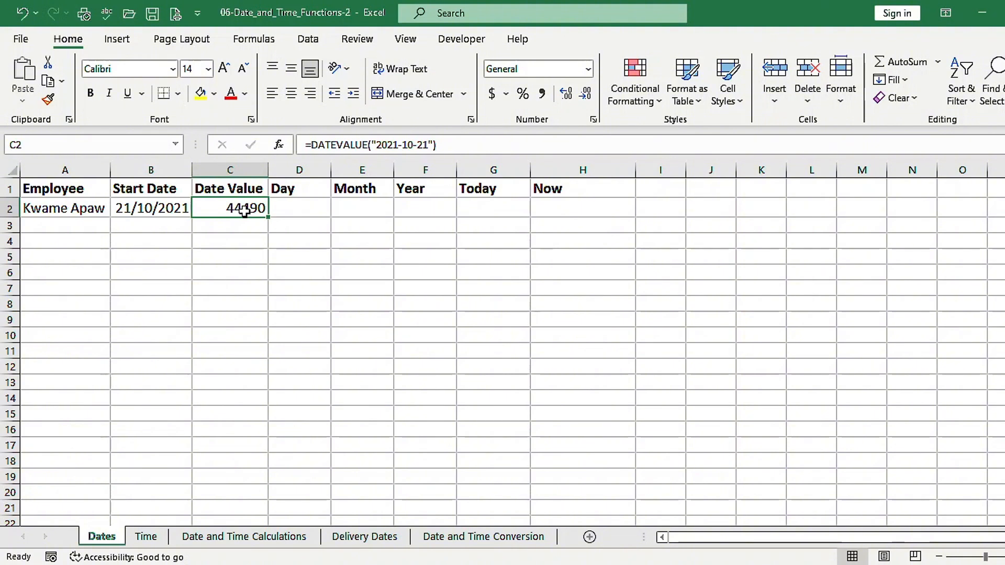
Enter =DAY(C2) in cell D2 to extract the day from the date value.
left_click(311, 212)
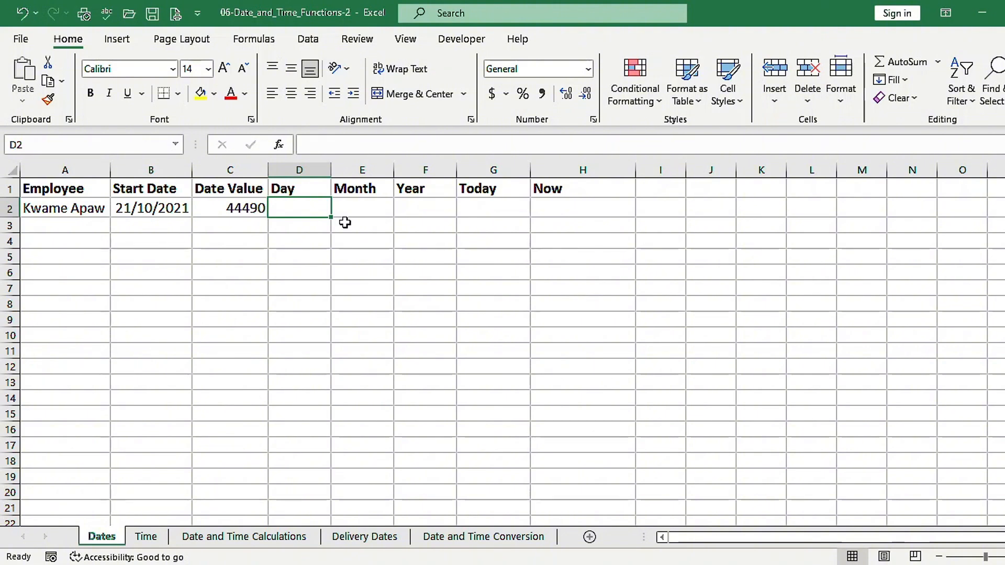
type("=day")
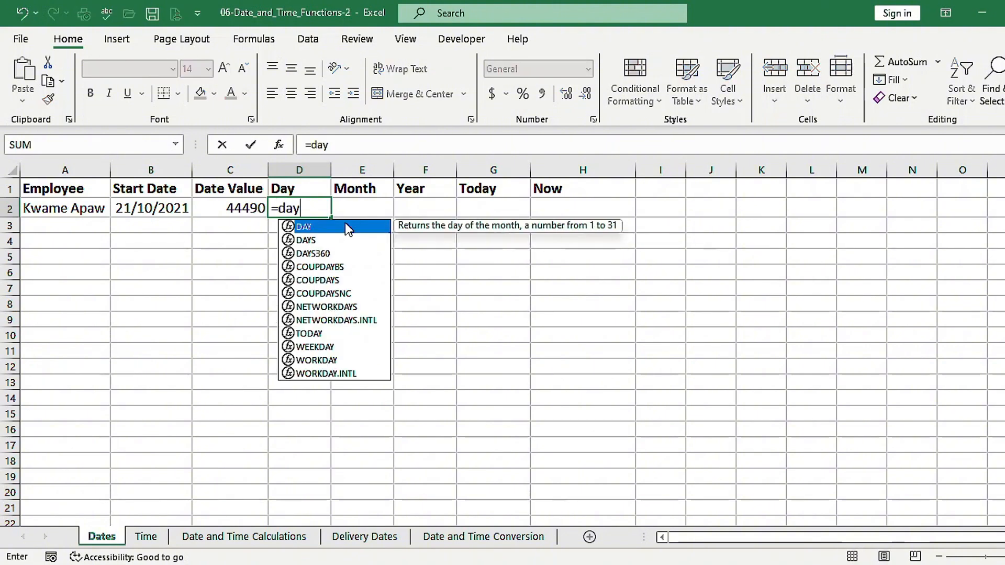
key("Tab")
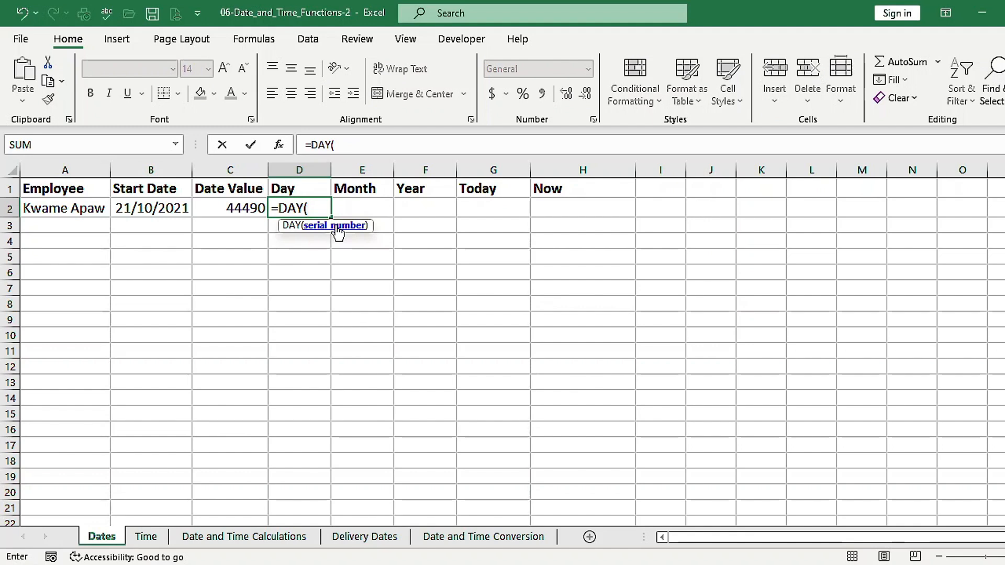
left_click(248, 209)
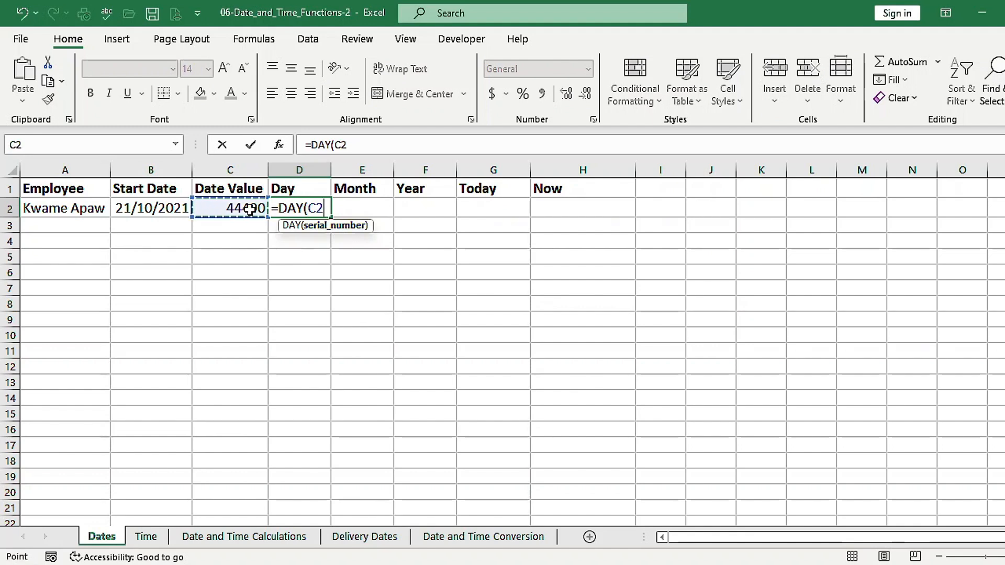
type(")")
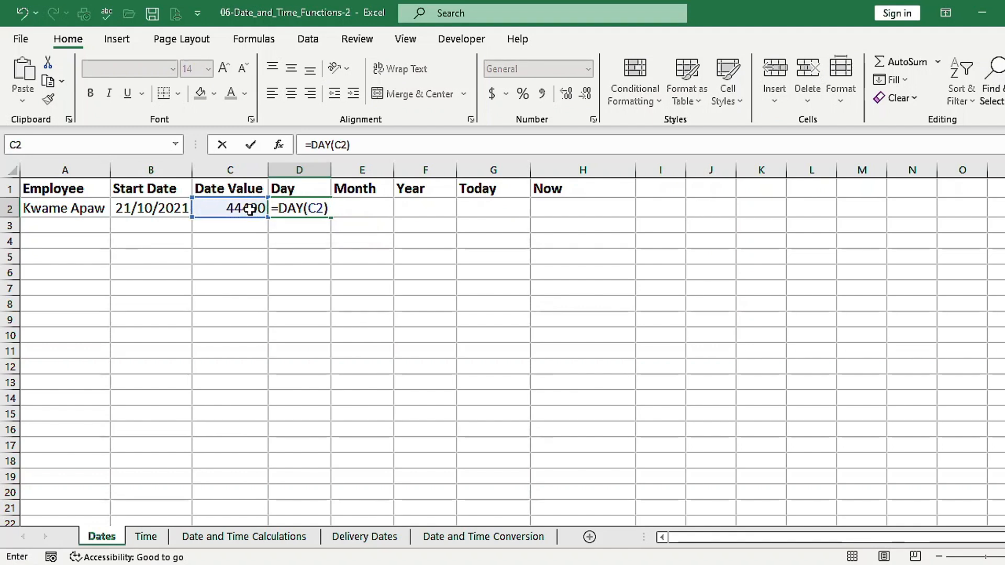
key("ctrl+Return")
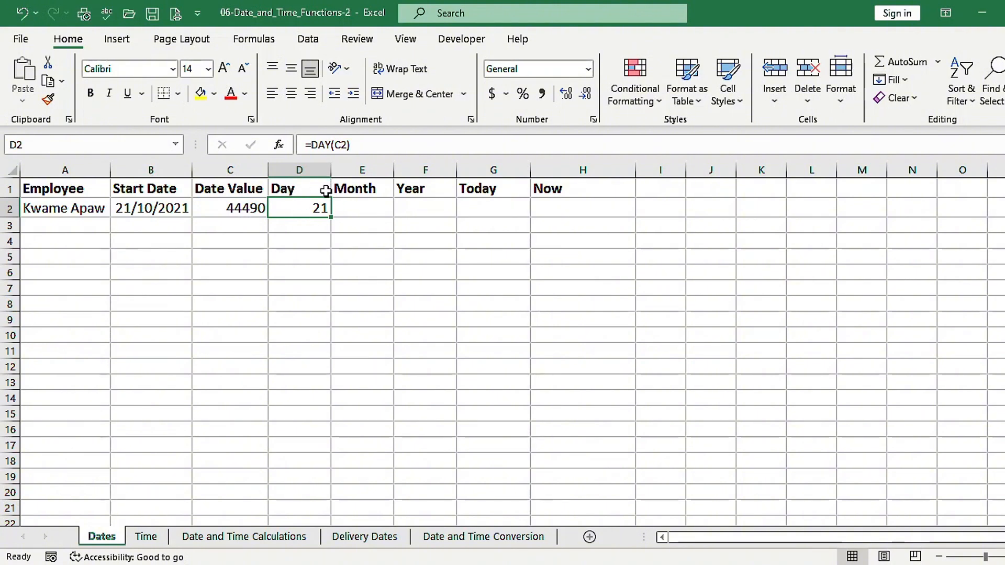
Enter =MONTH(C2) in cell E2 to extract the month from the date value.
left_click(359, 203)
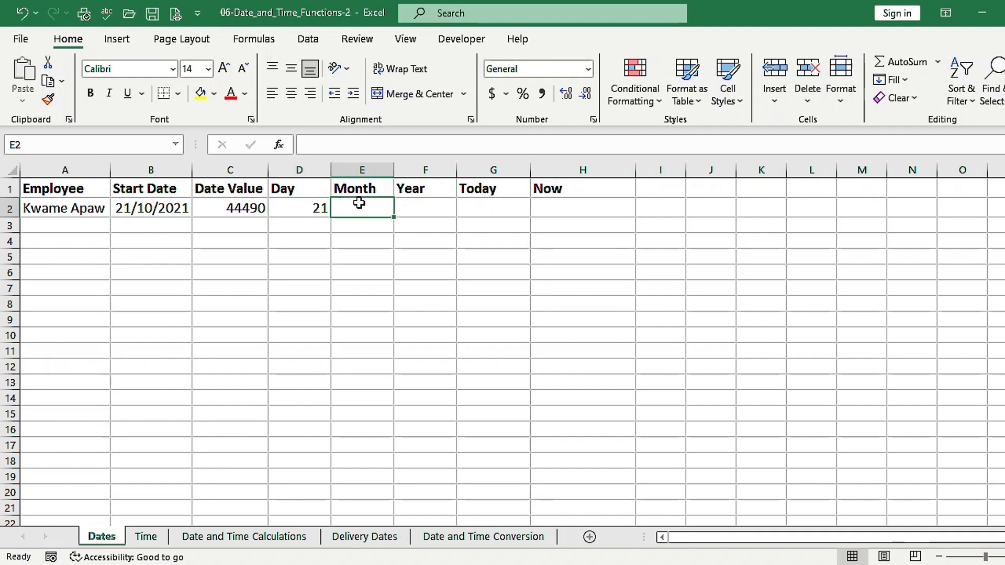
type("=")
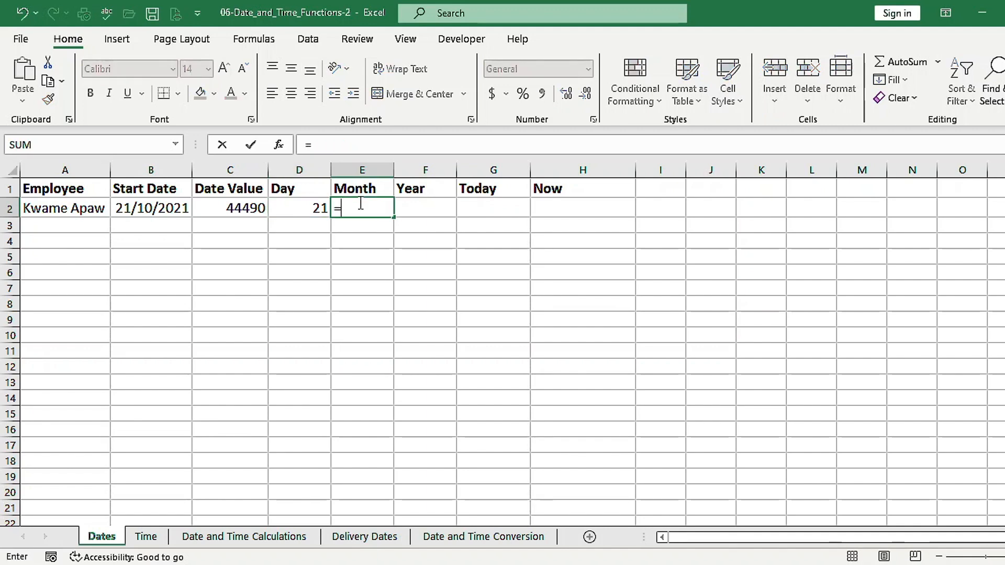
type("mon")
key("Tab")
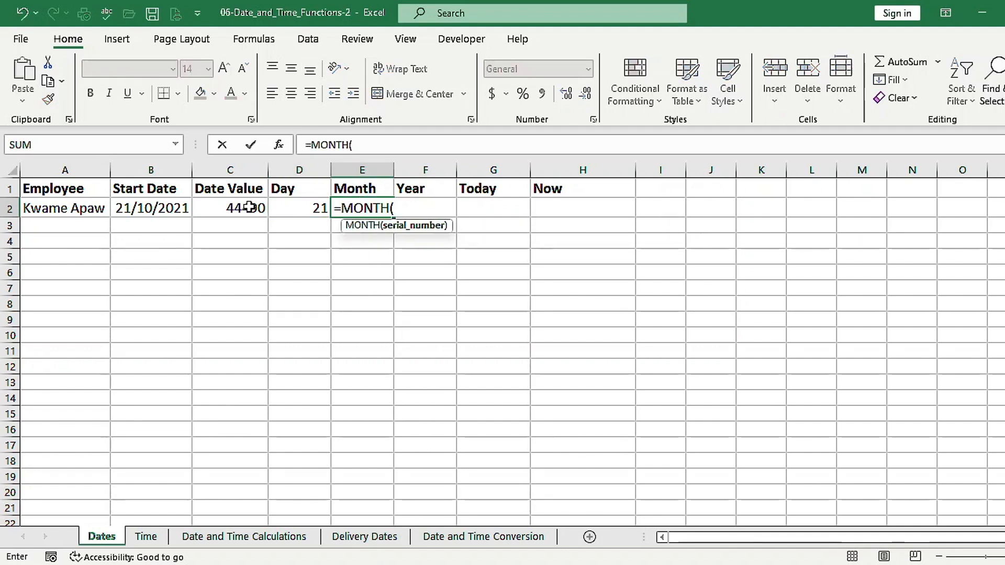
left_click(250, 206)
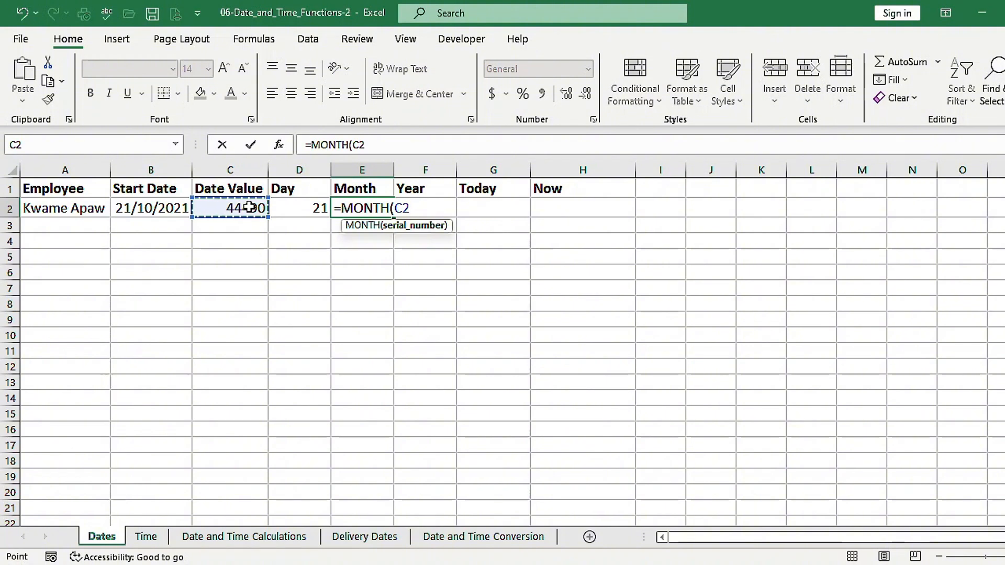
type(")")
key("ctrl+Return")
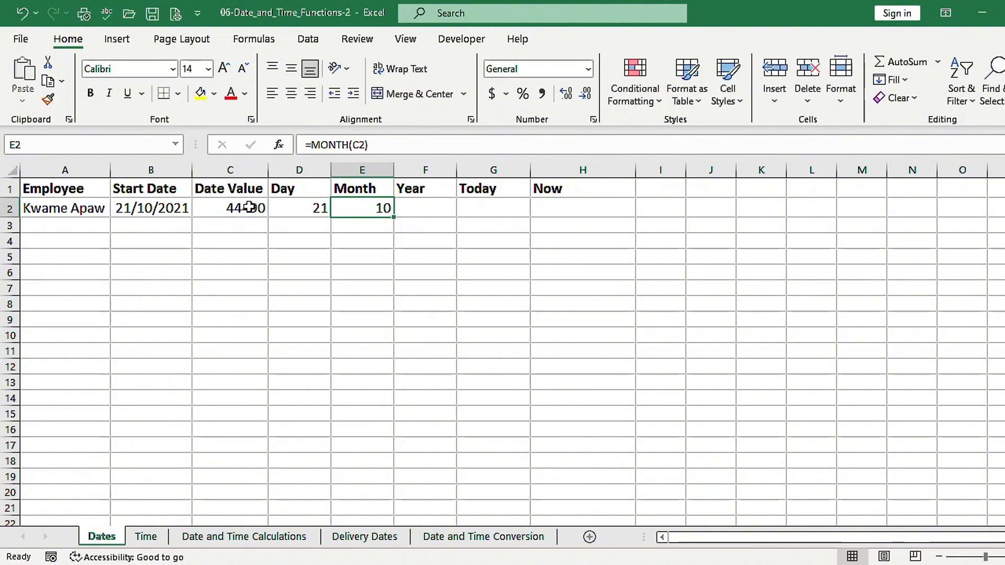
Enter =YEAR(C2) in cell F2 to extract the year from the date value.
left_click(409, 208)
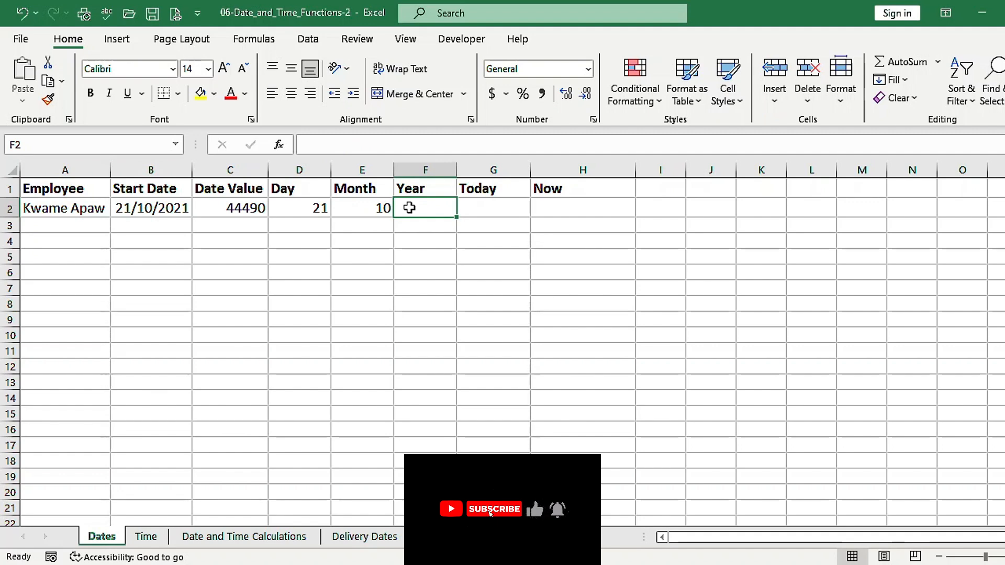
type("=yea")
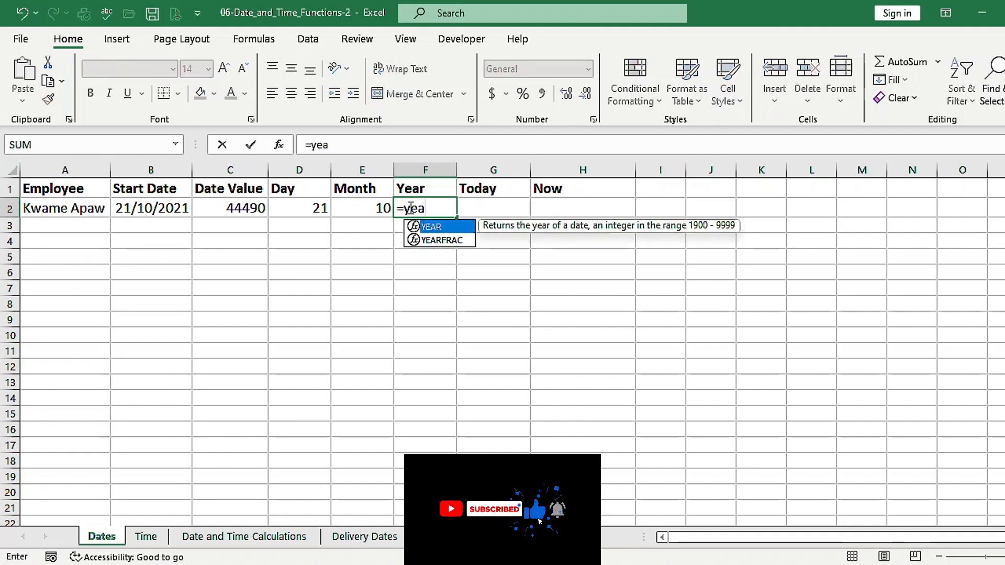
key("Tab")
left_click(234, 208)
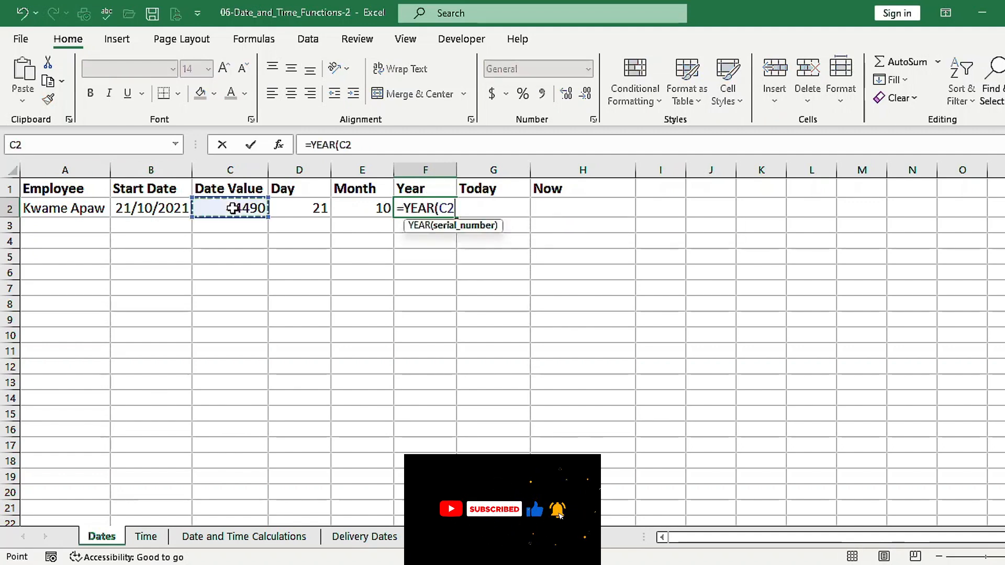
type(")")
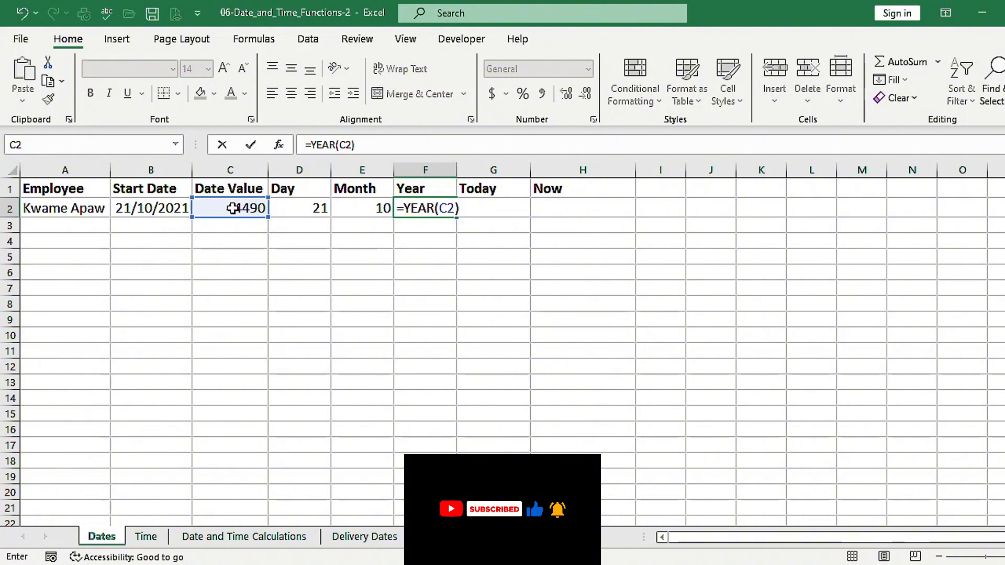
key("ctrl+Return")
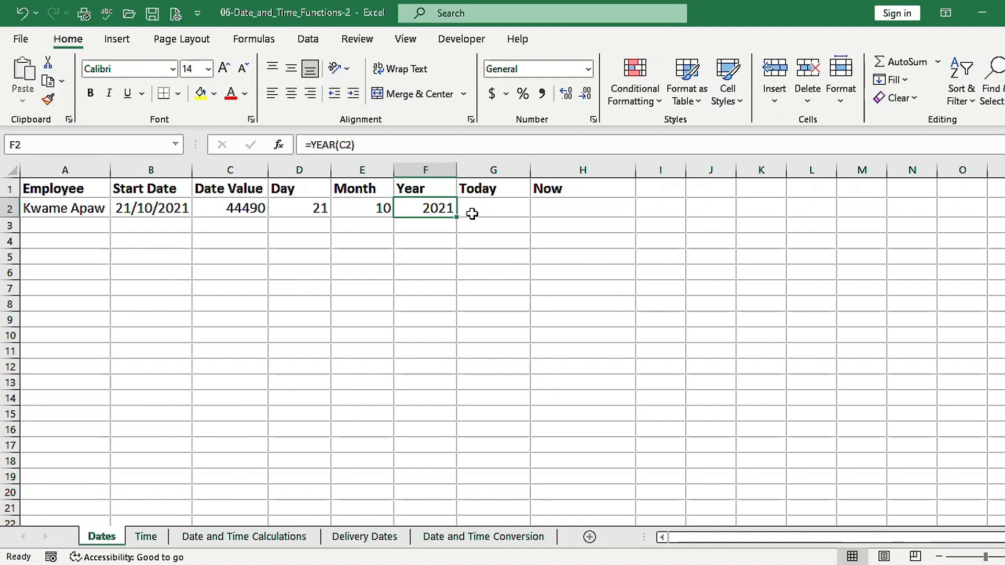
Enter =TODAY() in cell G2 under Today to return the current date.
left_click(501, 208)
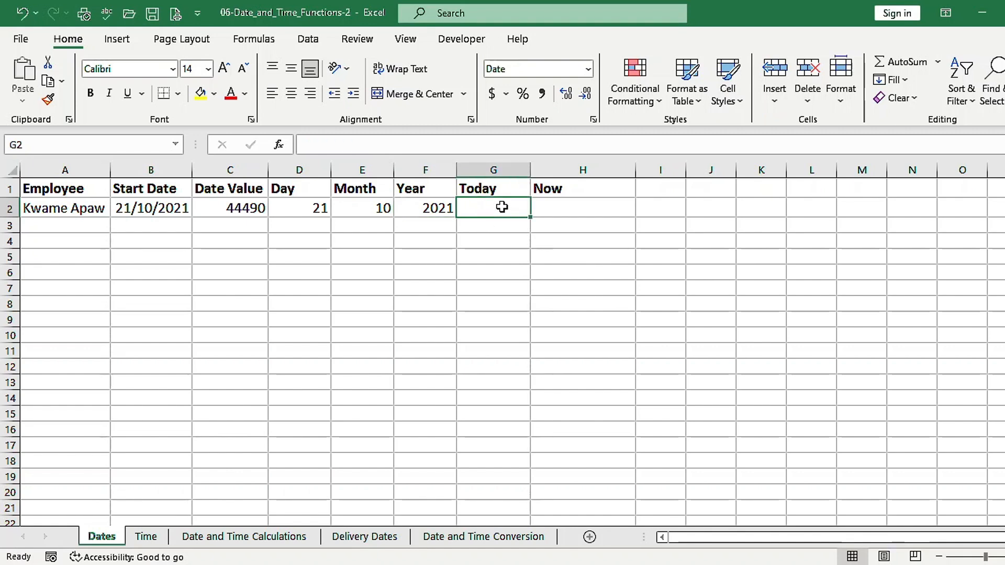
type("=")
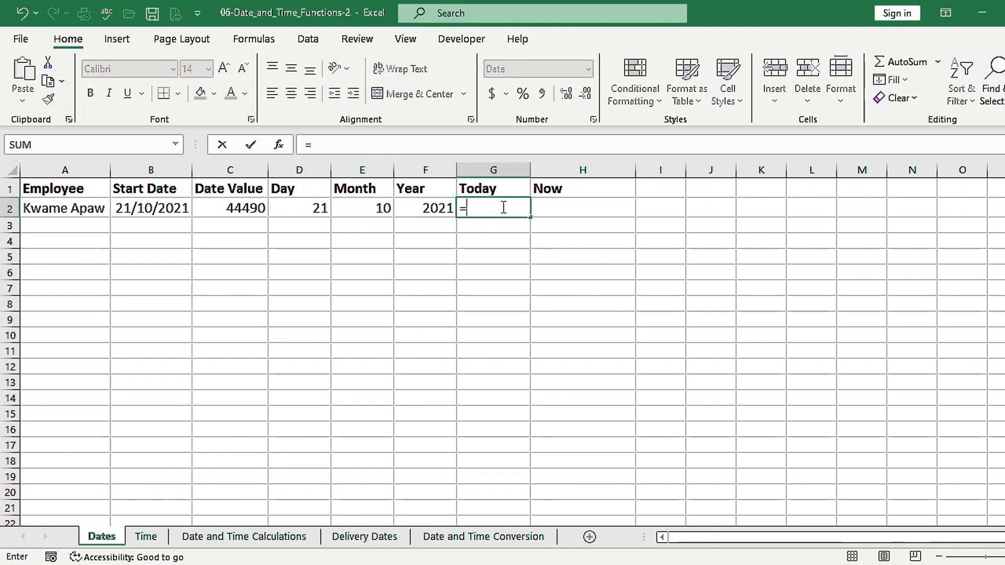
type("to")
key("Tab")
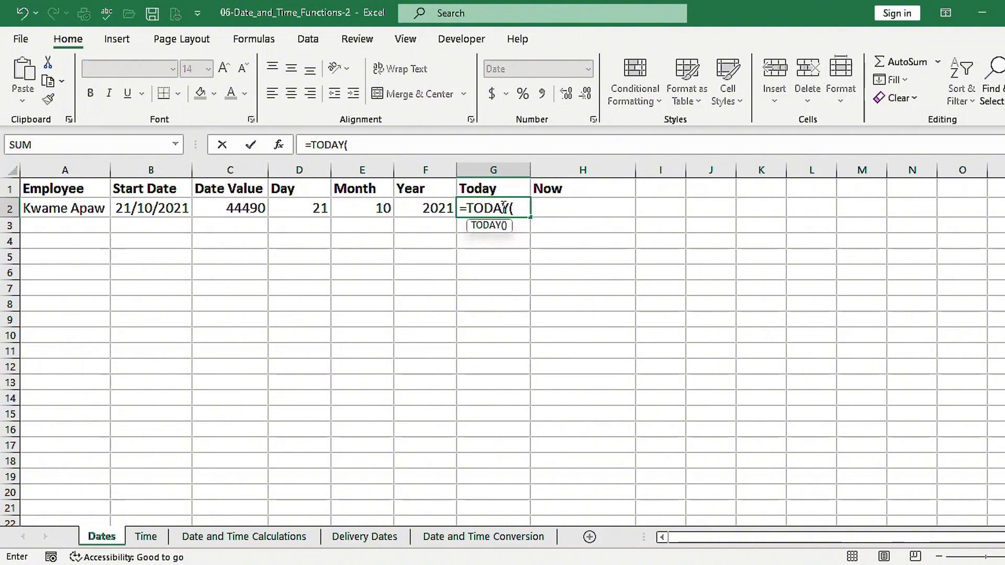
type(")")
key("ctrl+Return")
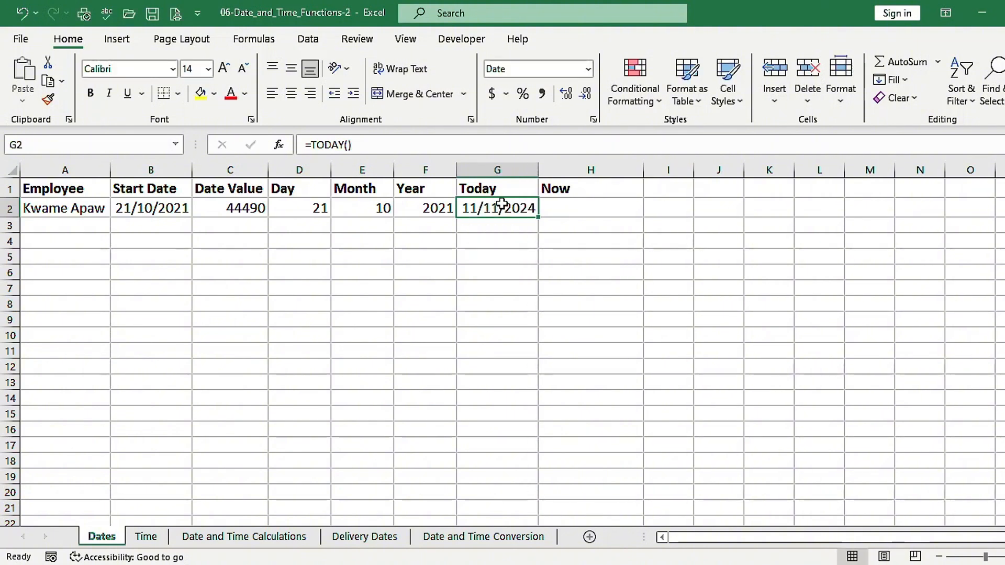
Enter =NOW() in cell H2 under Now and recalculate the sheet to refresh the current date and time.
left_click(554, 207)
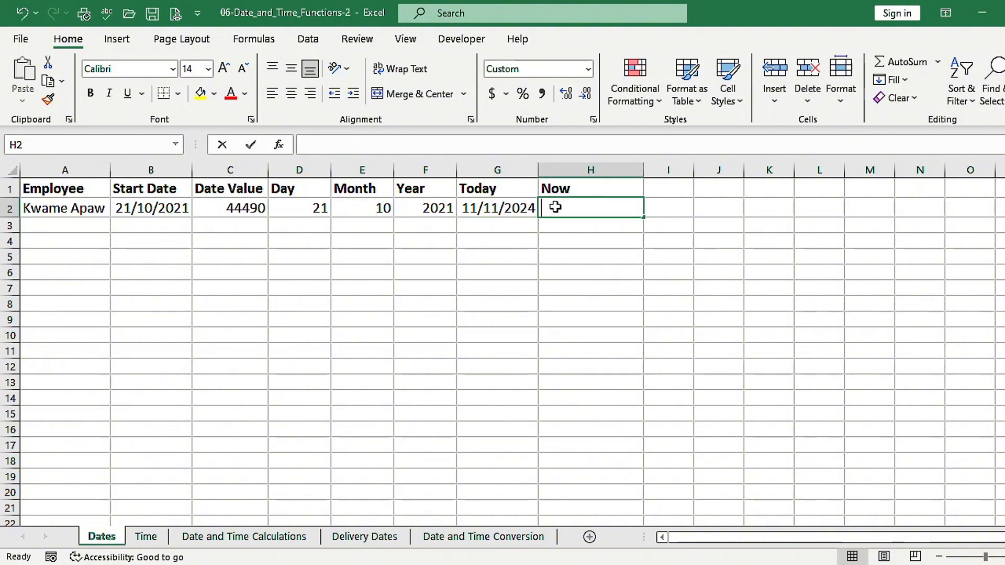
type("=now")
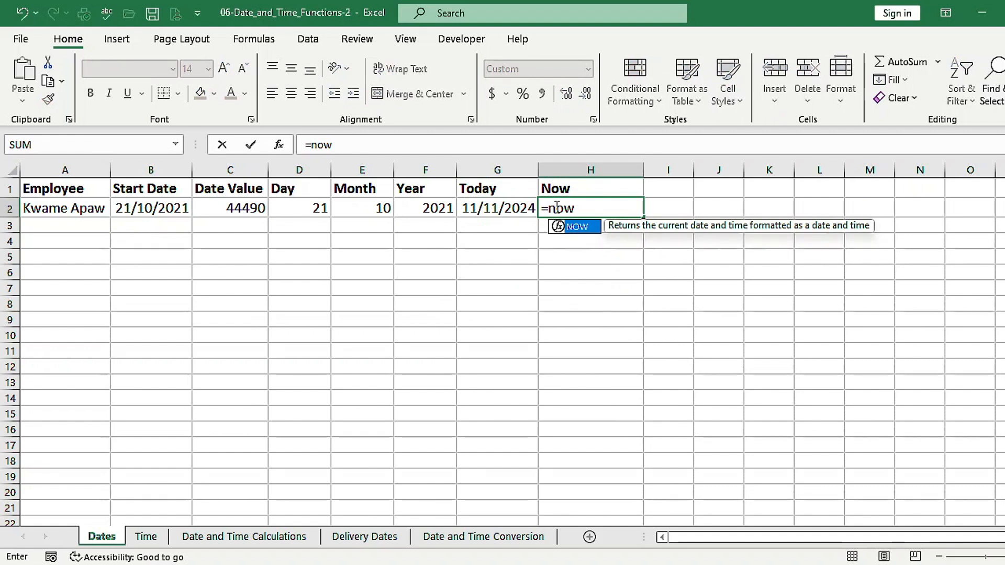
key("Tab")
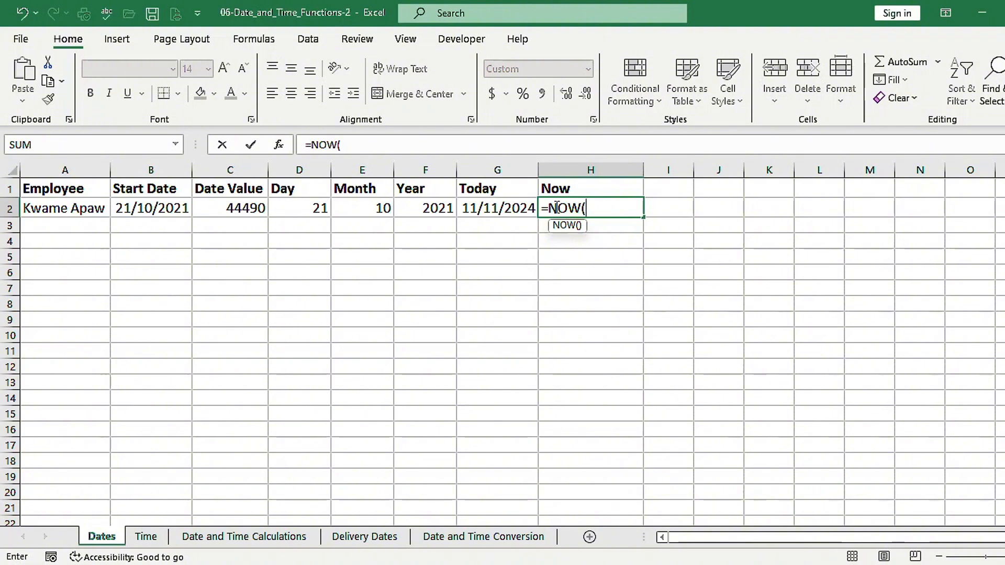
type(")")
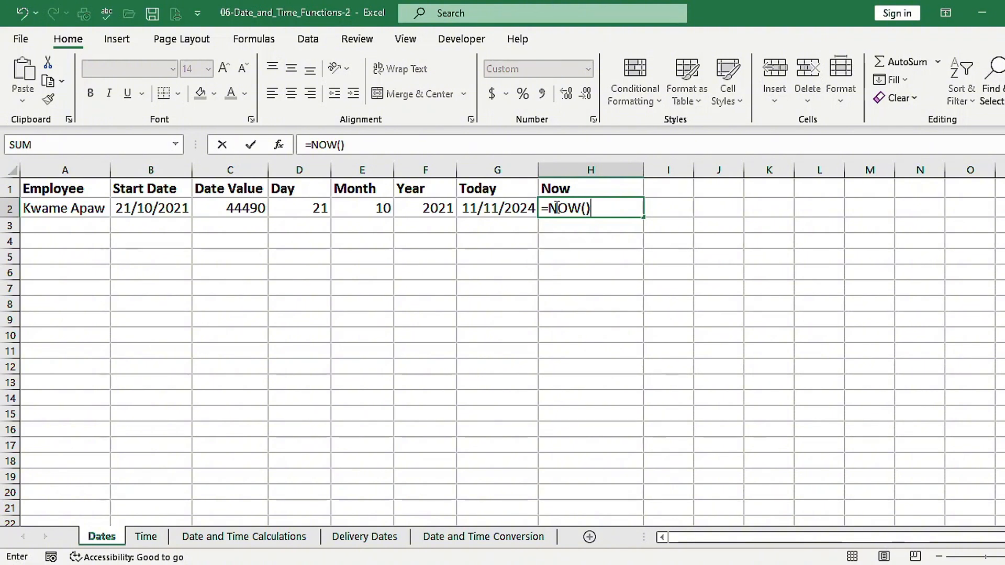
key("ctrl+Return")
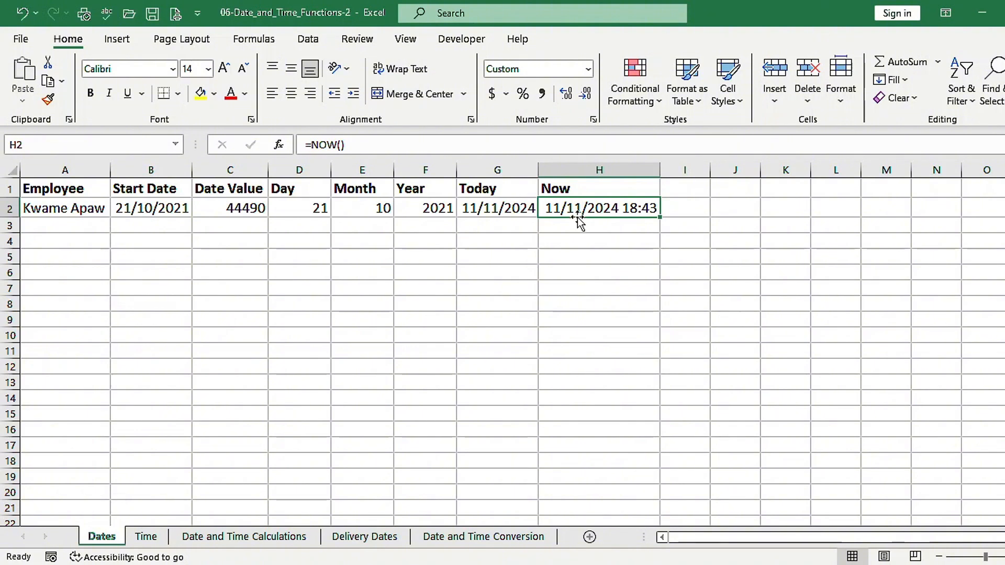
key("F9")
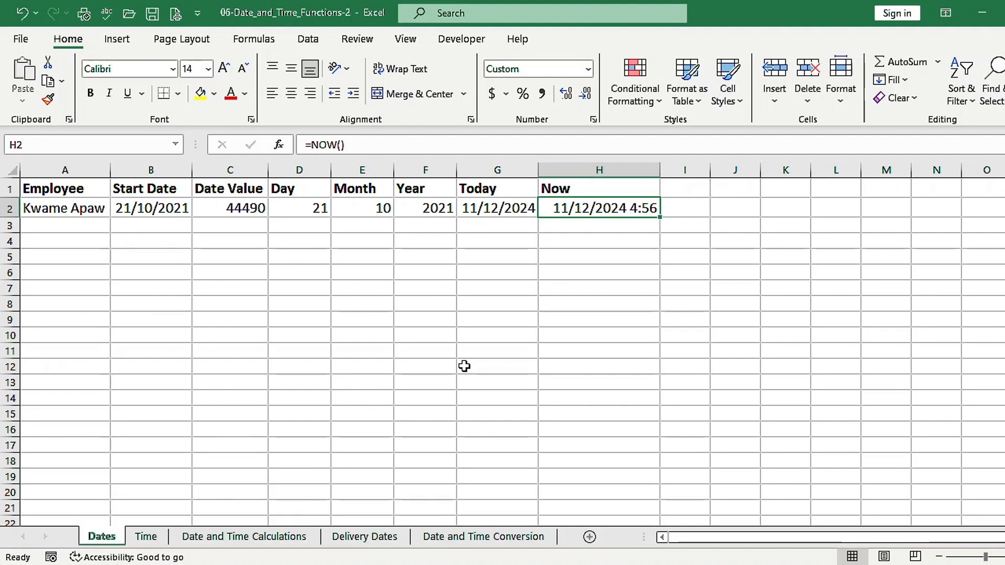
On the Time sheet, enter =TIME(14,30,45) in cell B2 as the Sales force meeting's start time.
left_click(147, 537)
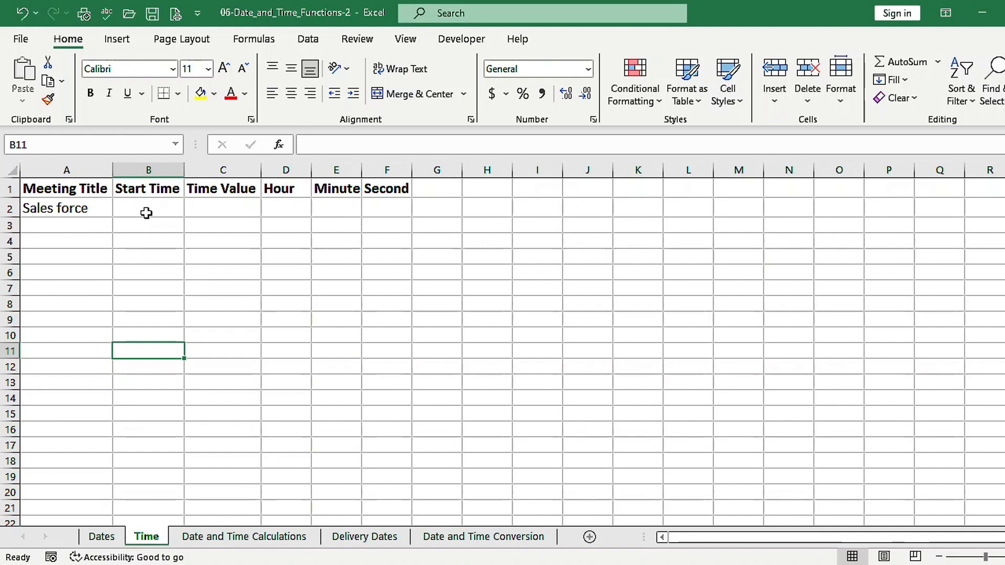
left_click(146, 213)
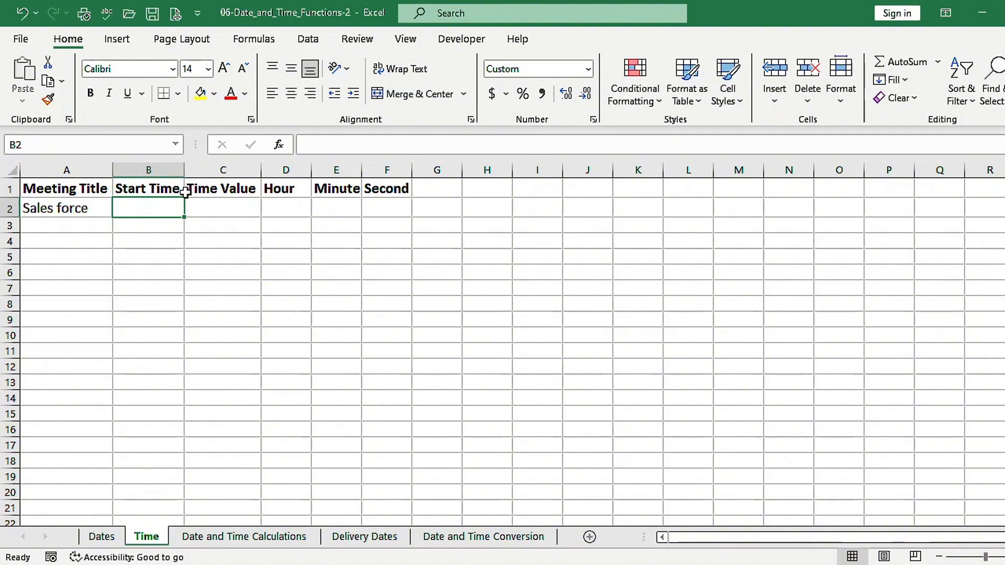
type("=time")
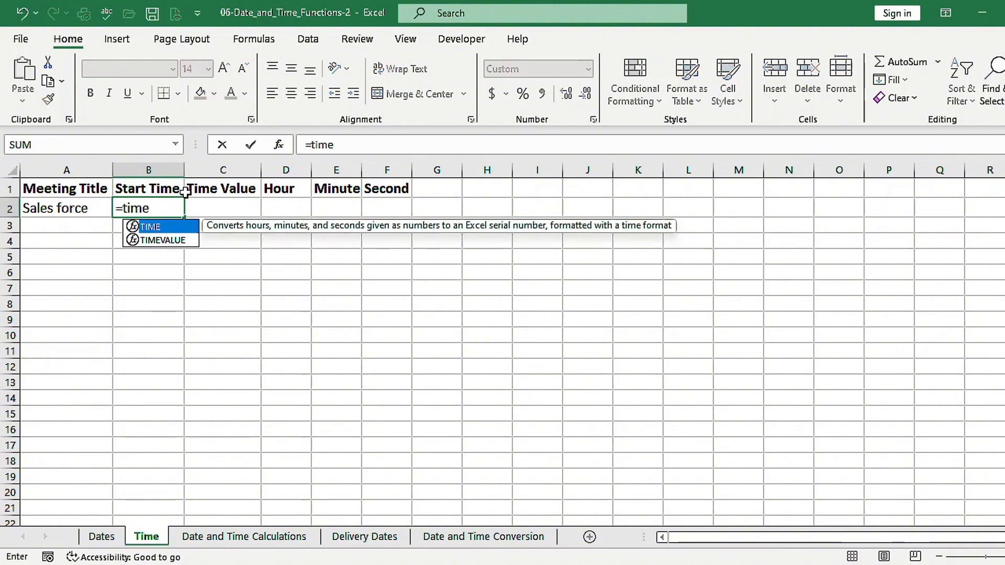
key("Tab")
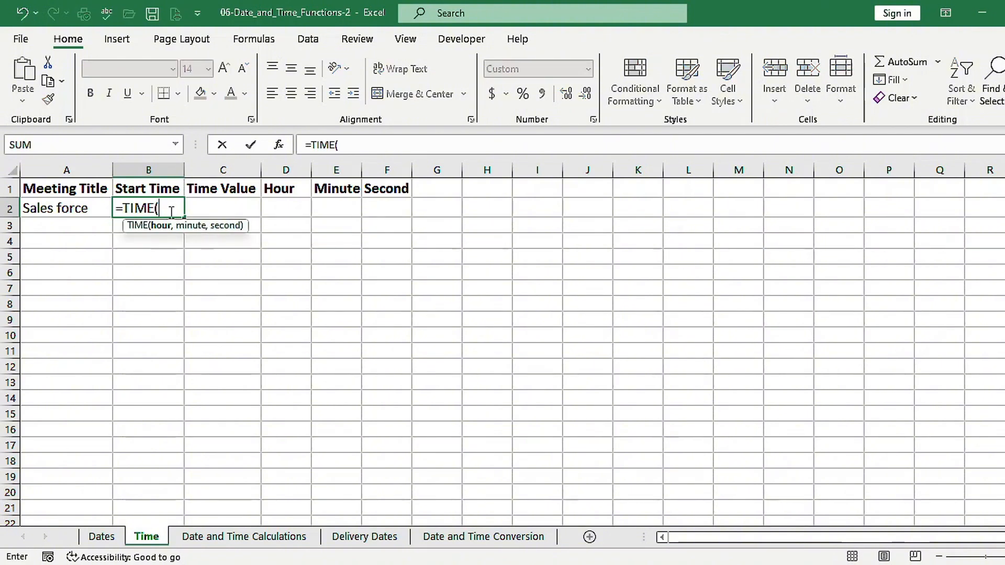
type("14")
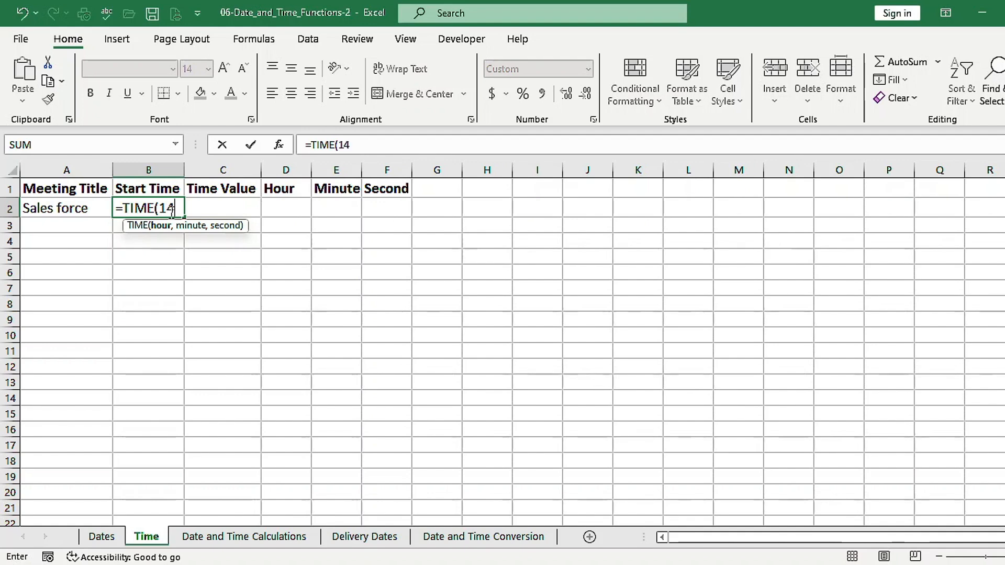
type(",")
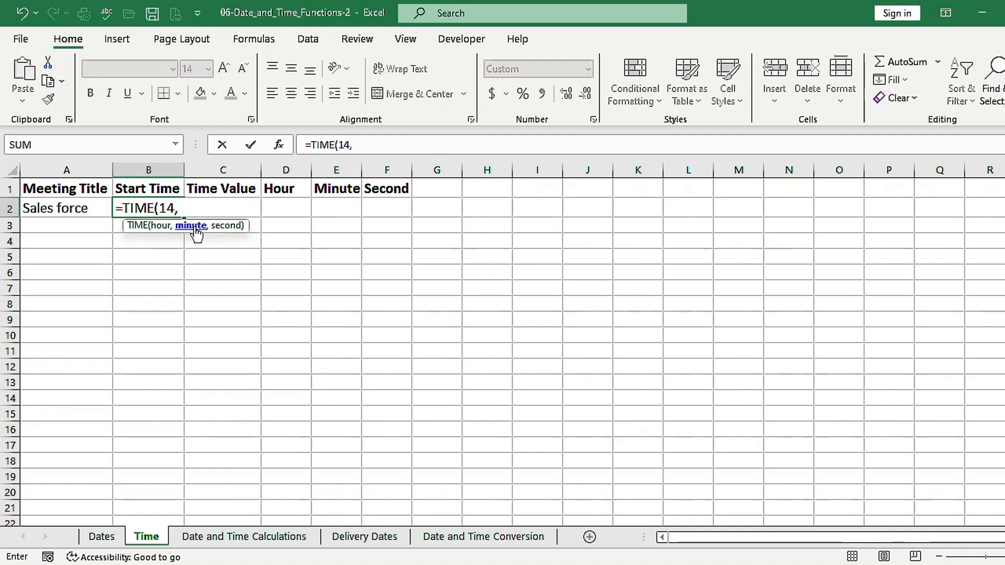
type("30")
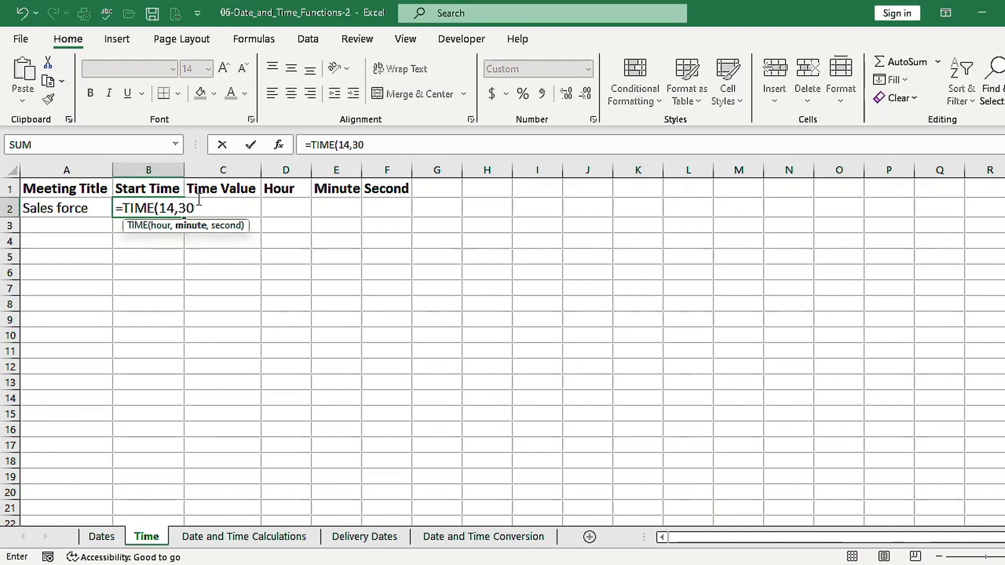
type(",")
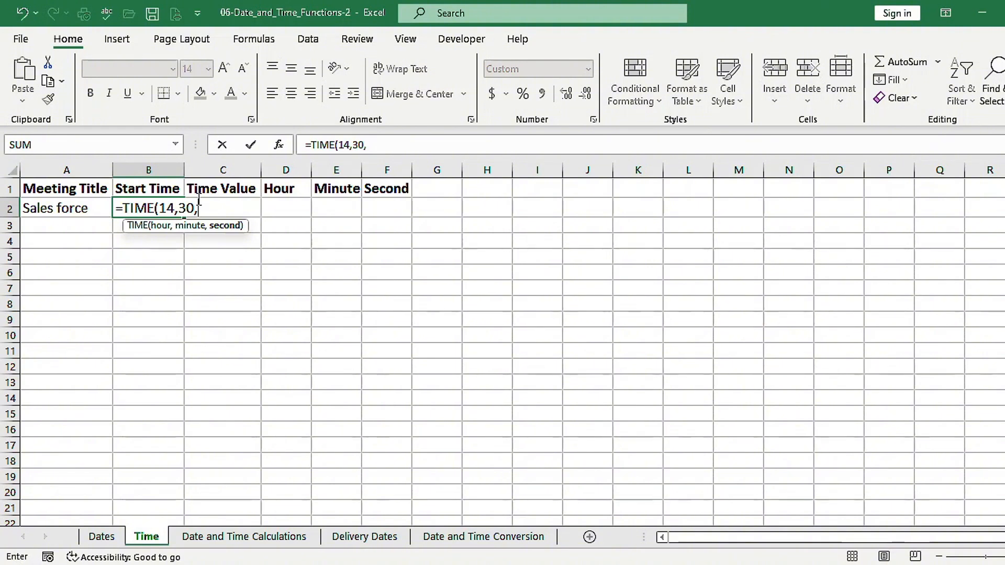
type("45)")
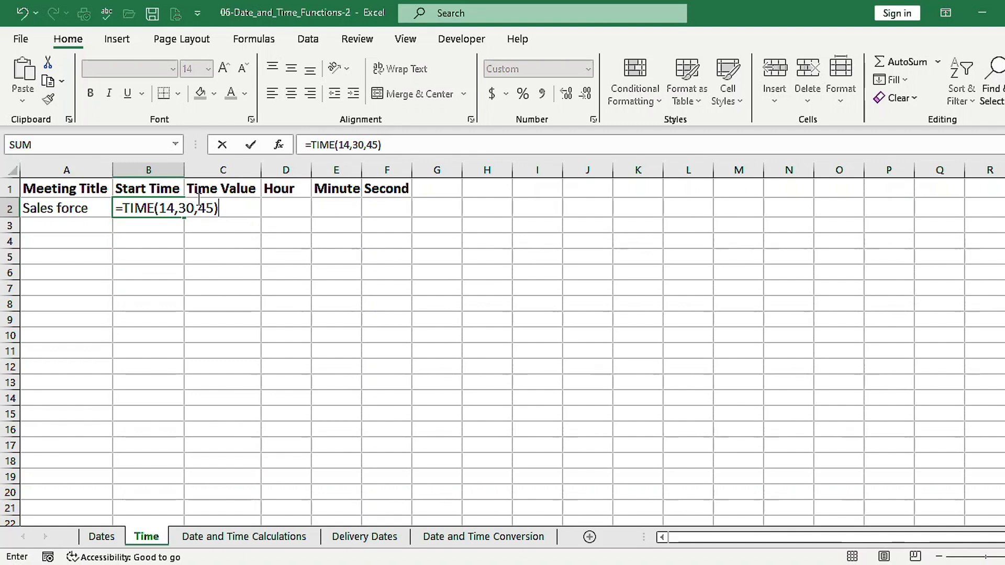
key("ctrl+Return")
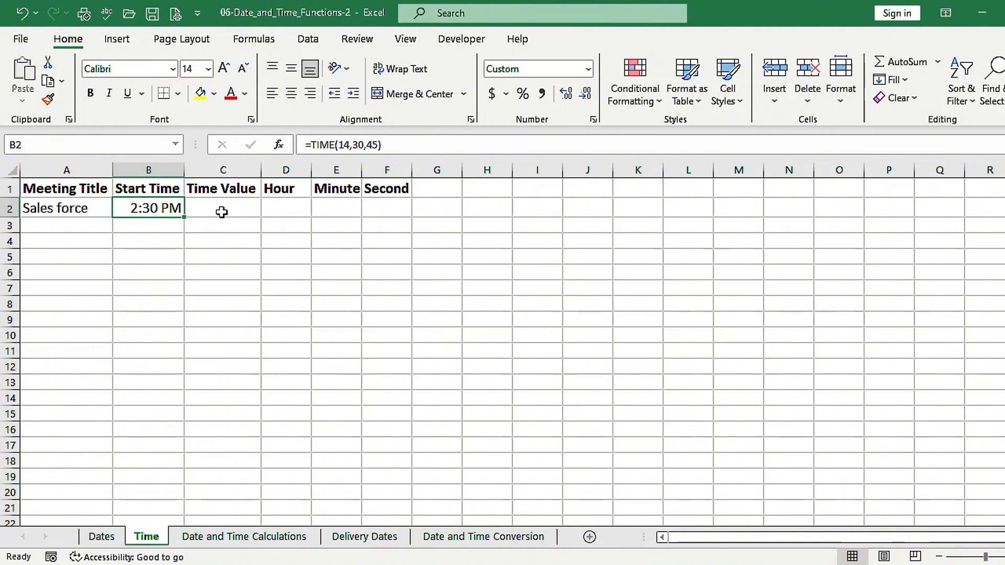
Enter =TIMEVALUE("14:30:45") in cell C2 under Time Value.
left_click(223, 209)
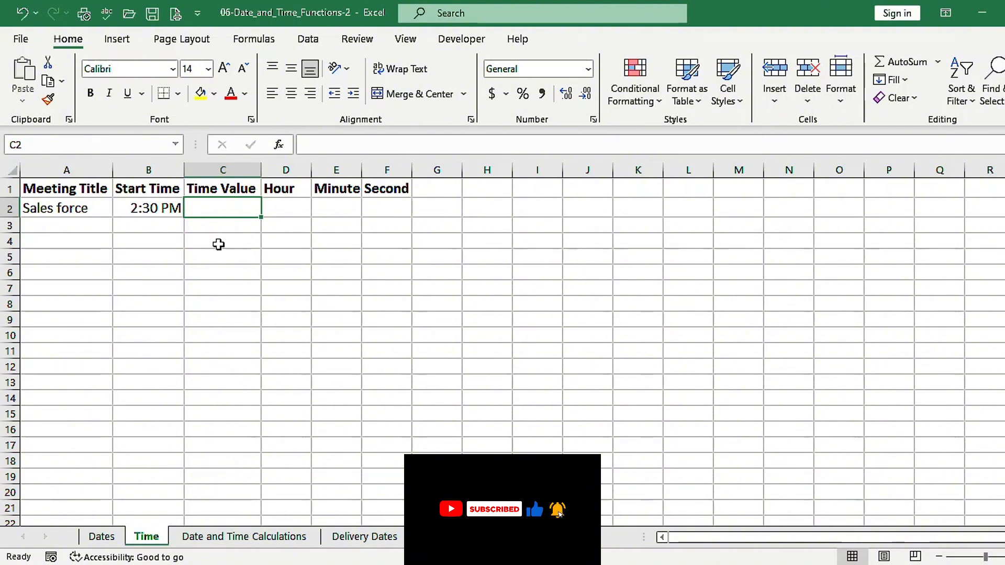
type("=time")
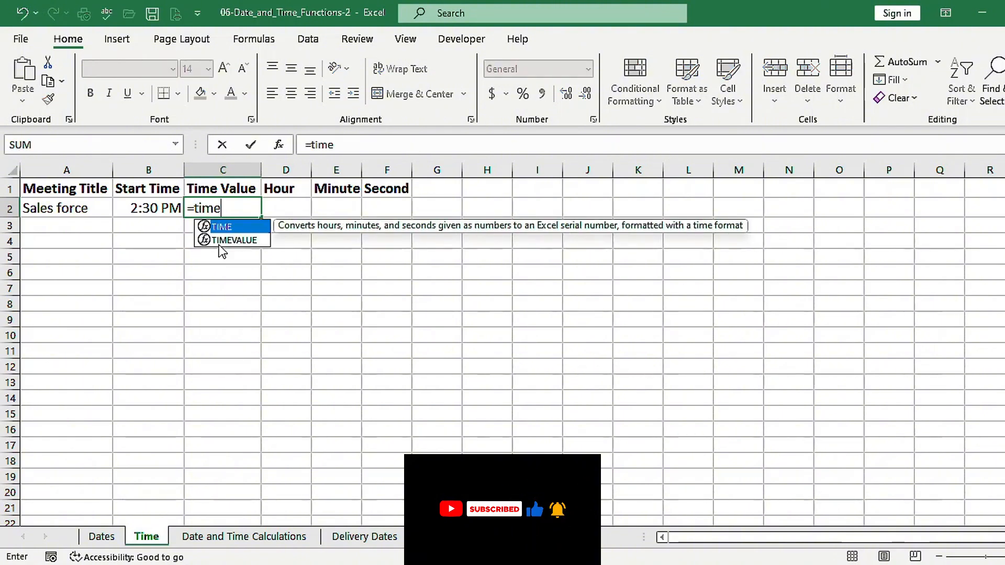
double_click(230, 240)
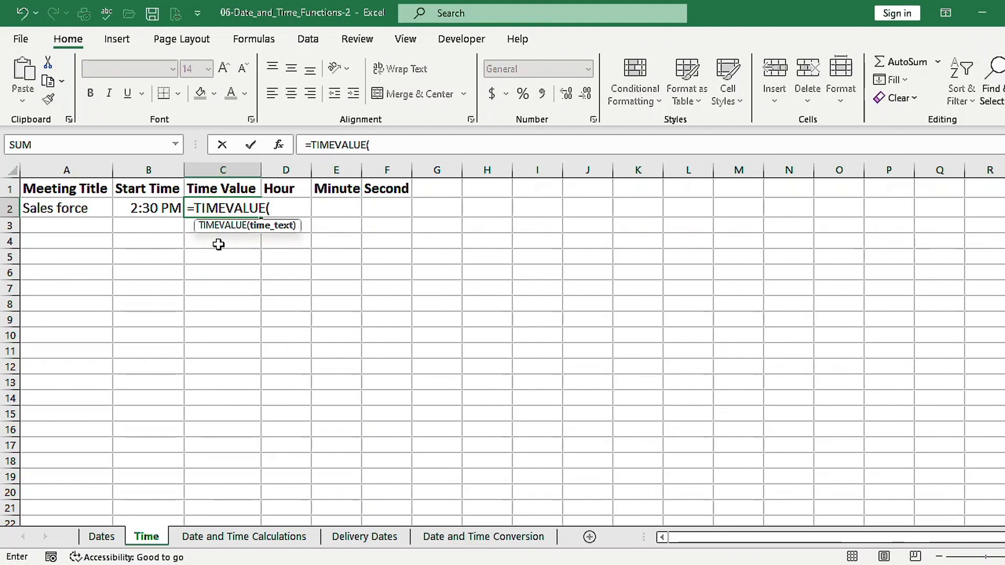
type("\"")
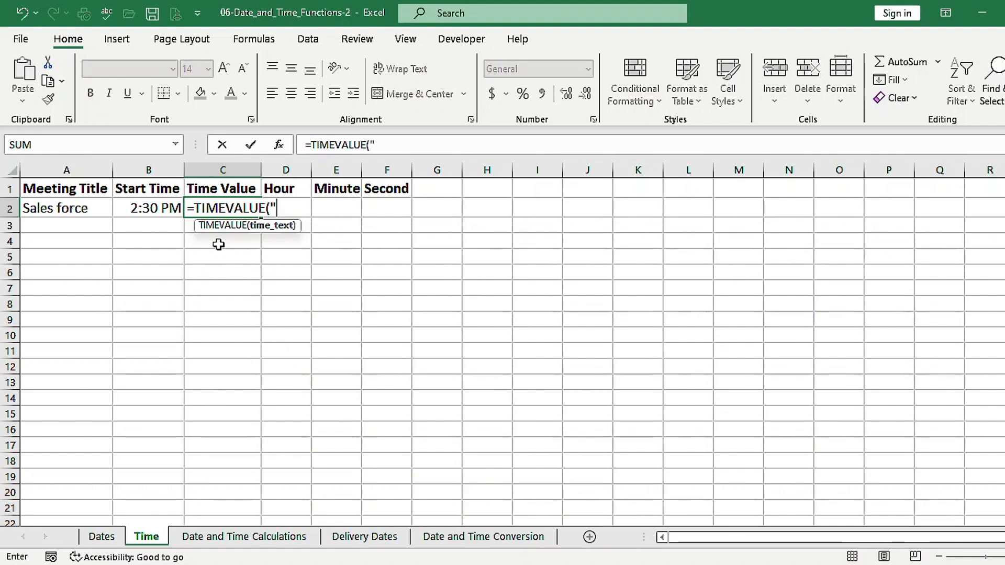
type("14")
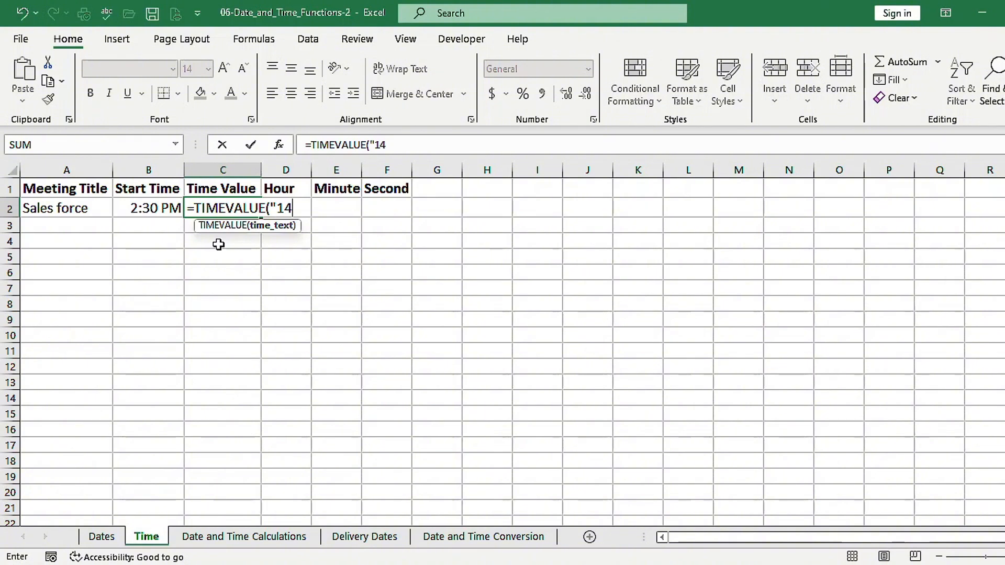
type(":30")
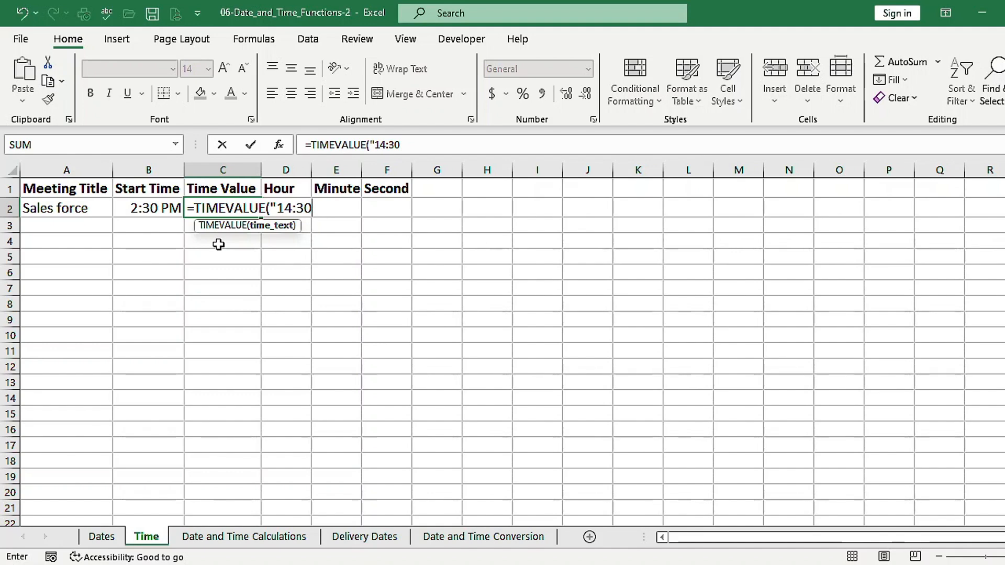
type(":45\")")
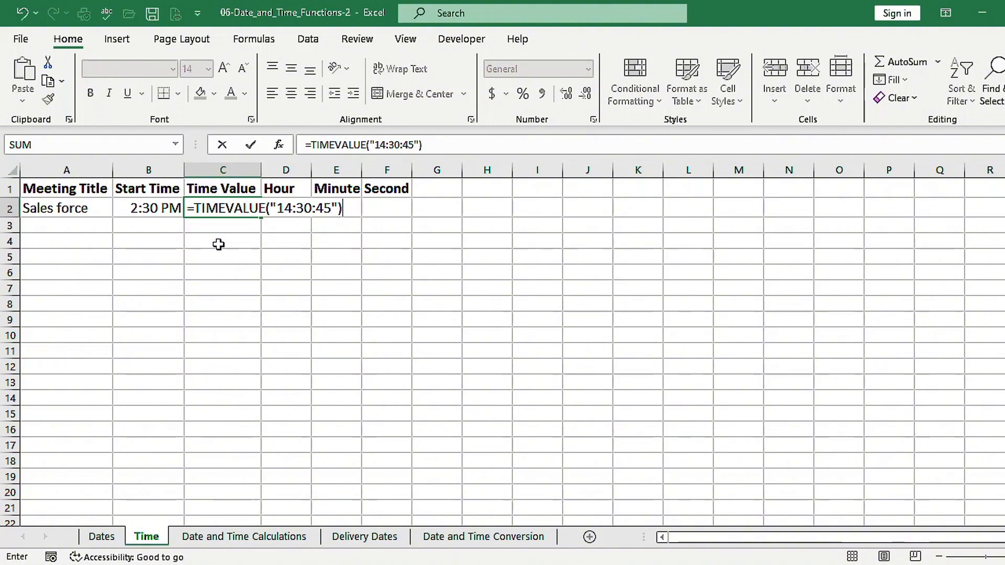
key("ctrl+Return")
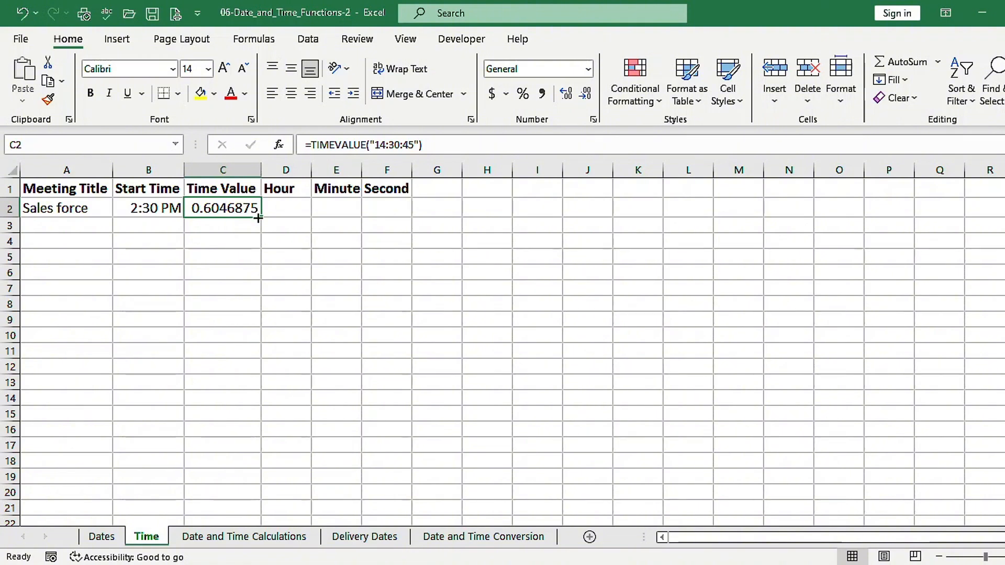
Enter =HOUR(C2) in cell D2 under Hour to extract the hour from the time value.
left_click(290, 204)
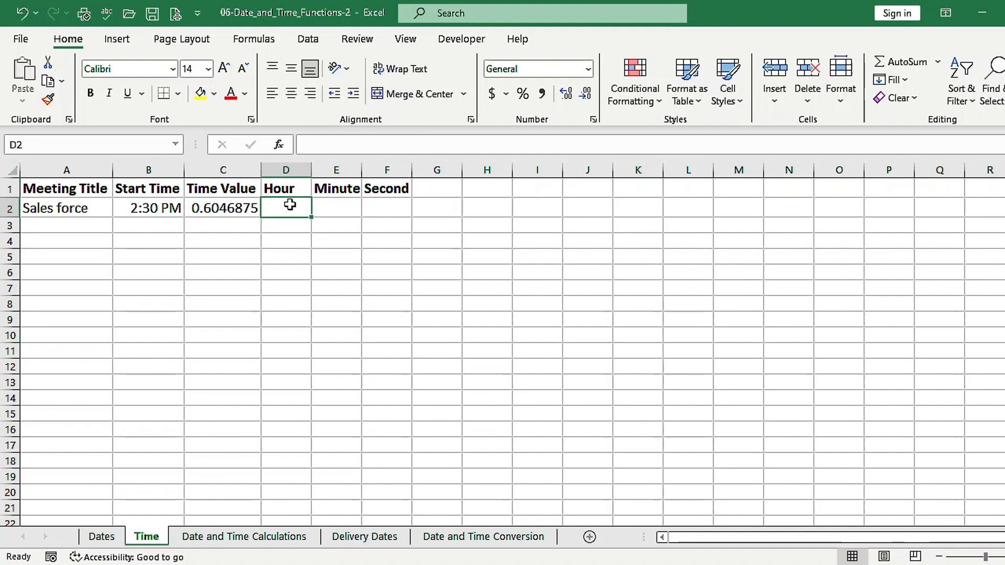
type("=")
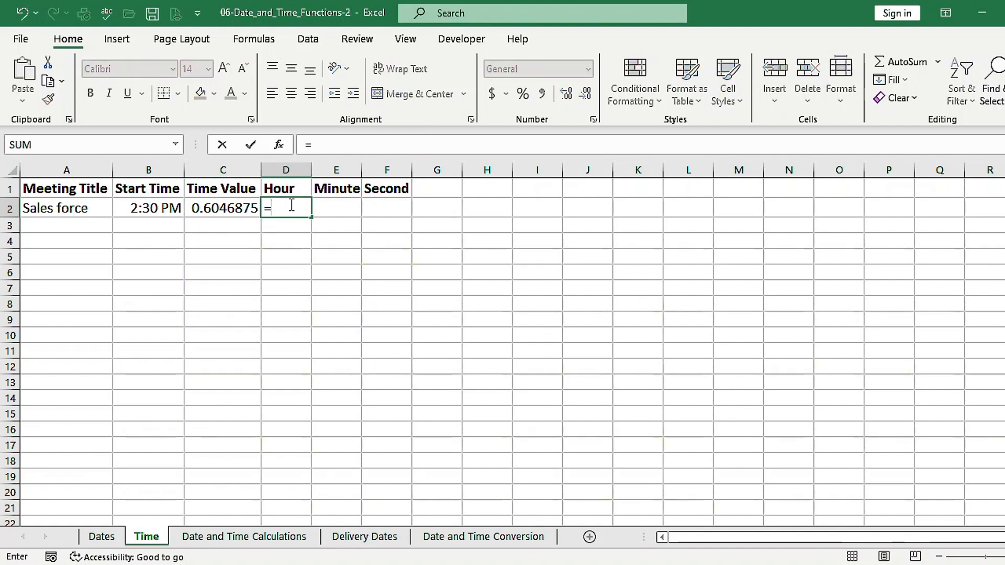
type("hour")
key("Tab")
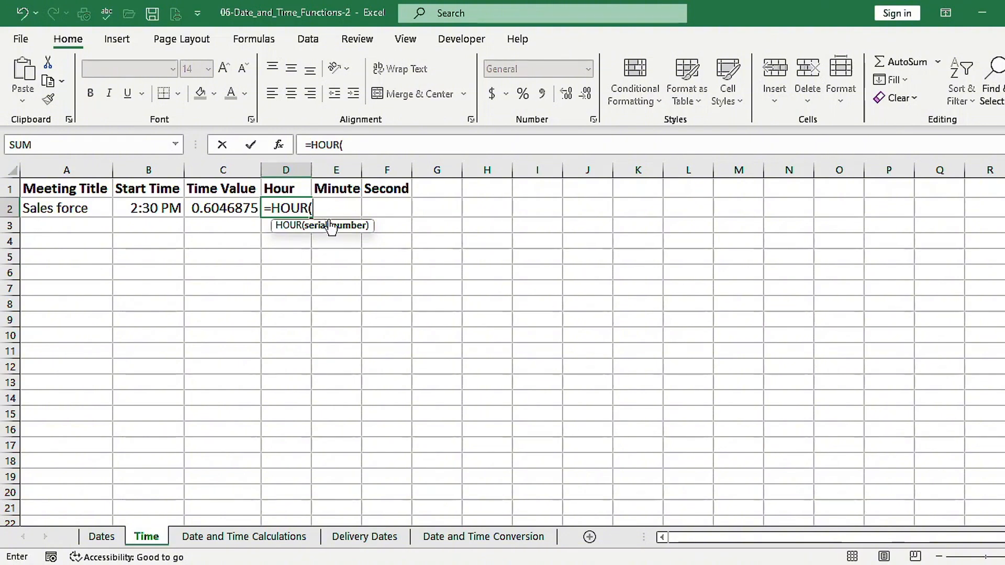
left_click(235, 210)
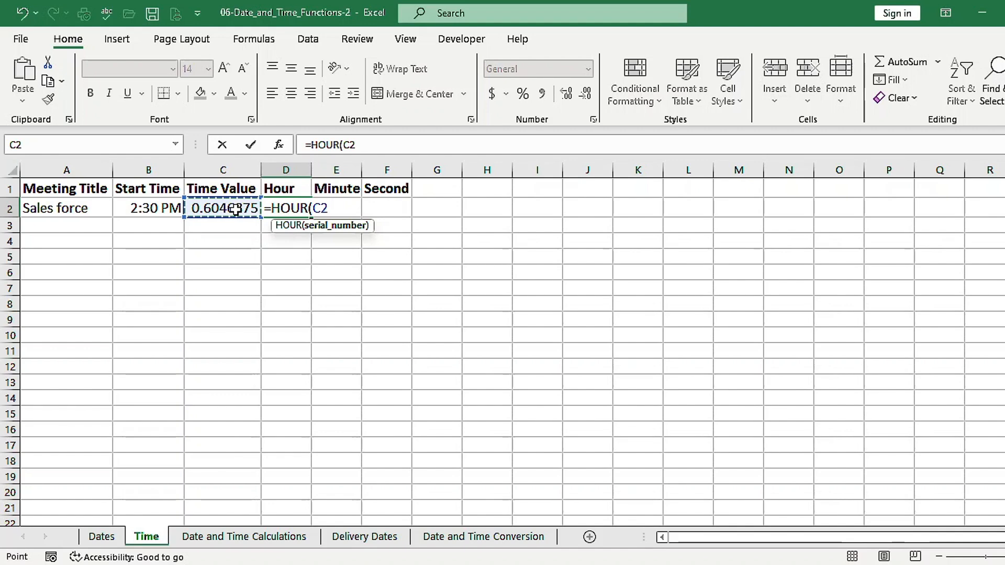
type(")")
key("ctrl+Return")
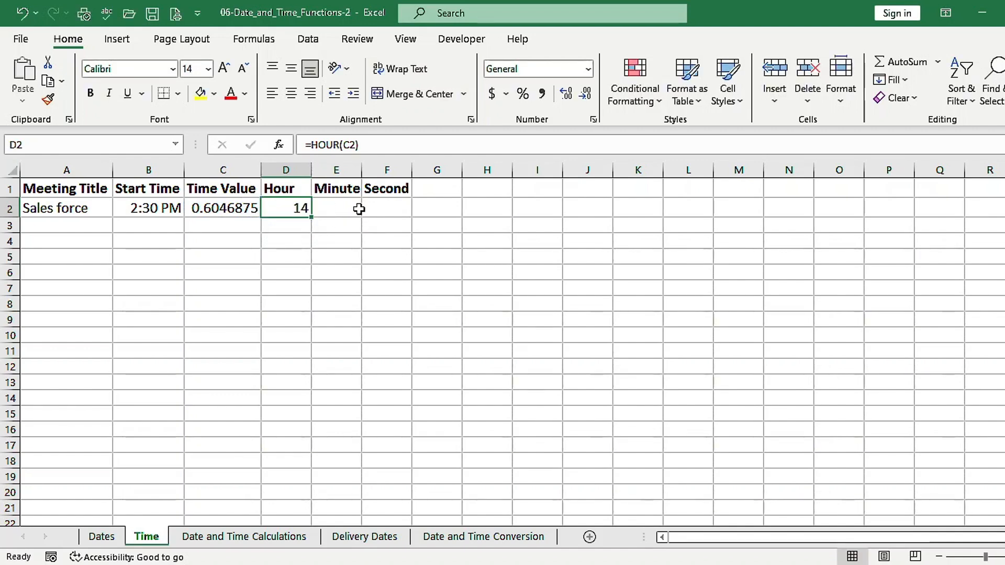
Enter =MINUTE(C2) in cell E2 under Minute to extract the minutes from the time value.
left_click(341, 210)
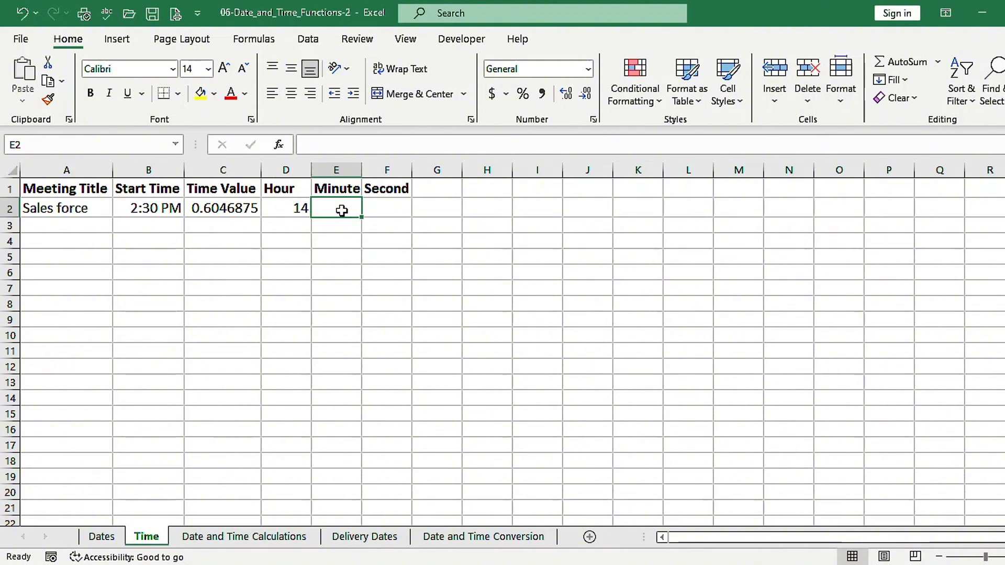
type("=")
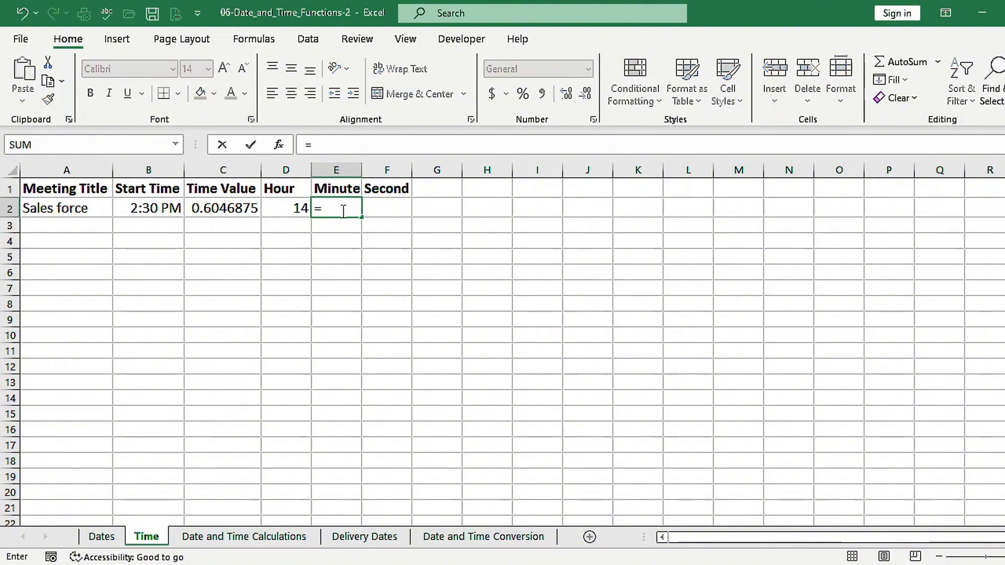
type("minu")
key("Tab")
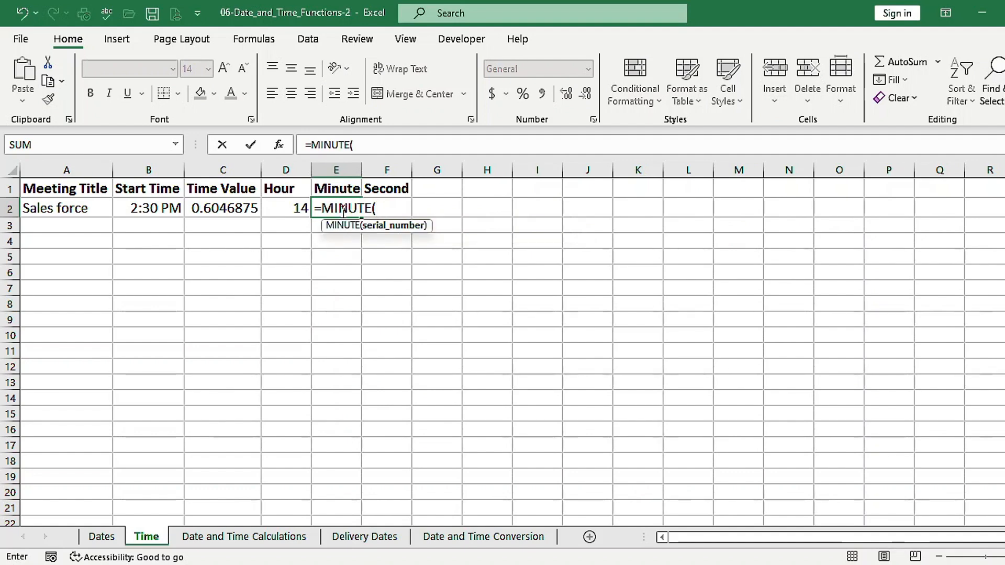
left_click(227, 208)
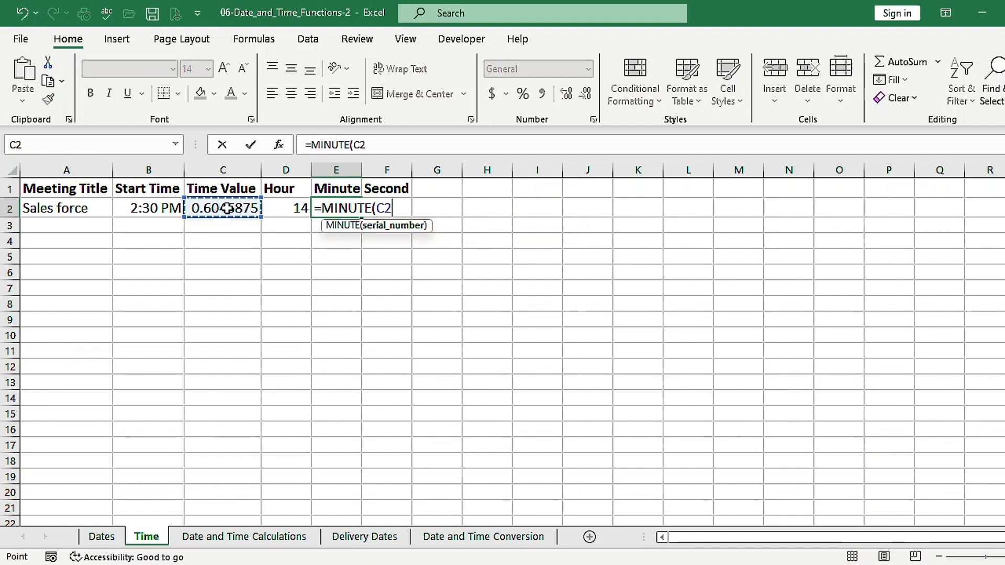
type(")")
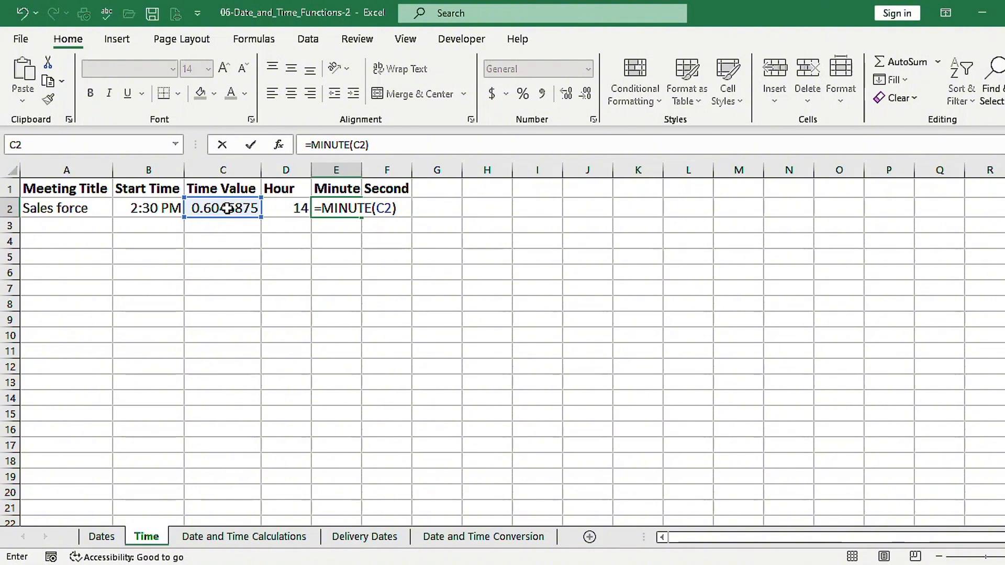
key("ctrl+Return")
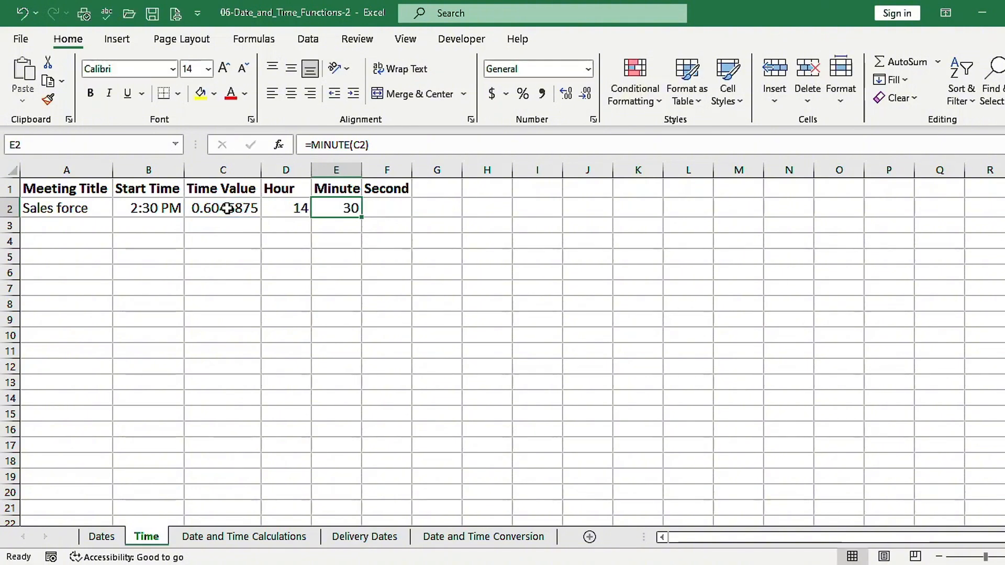
Enter =SECOND(C2) in cell F2 under Second to extract the seconds from the time value.
left_click(371, 205)
type("=s")
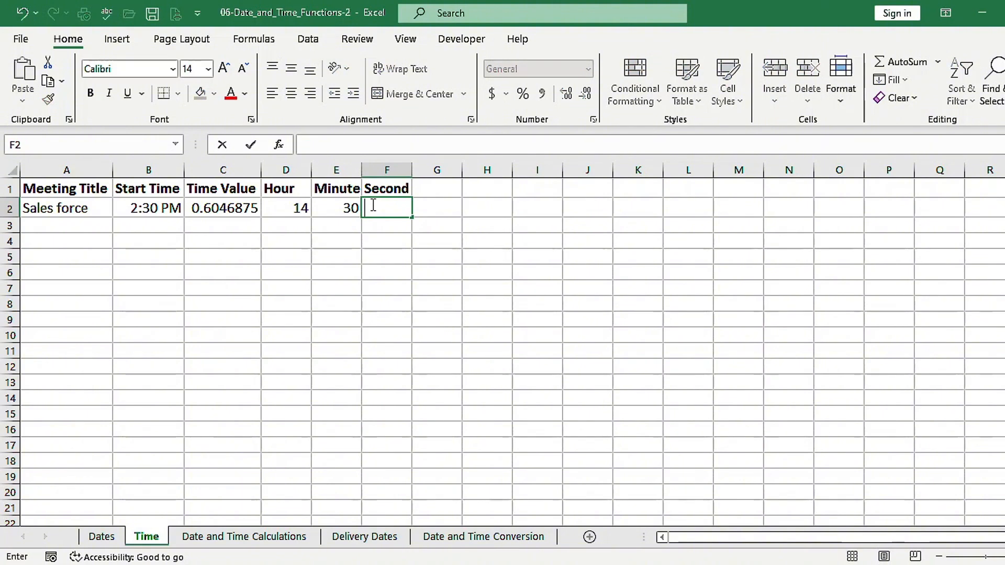
type("ec")
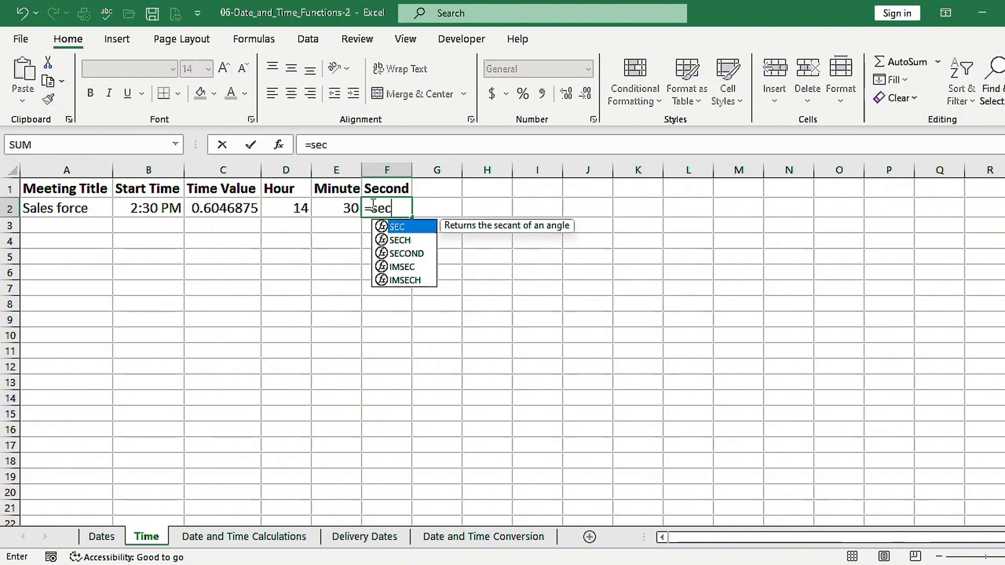
type("o")
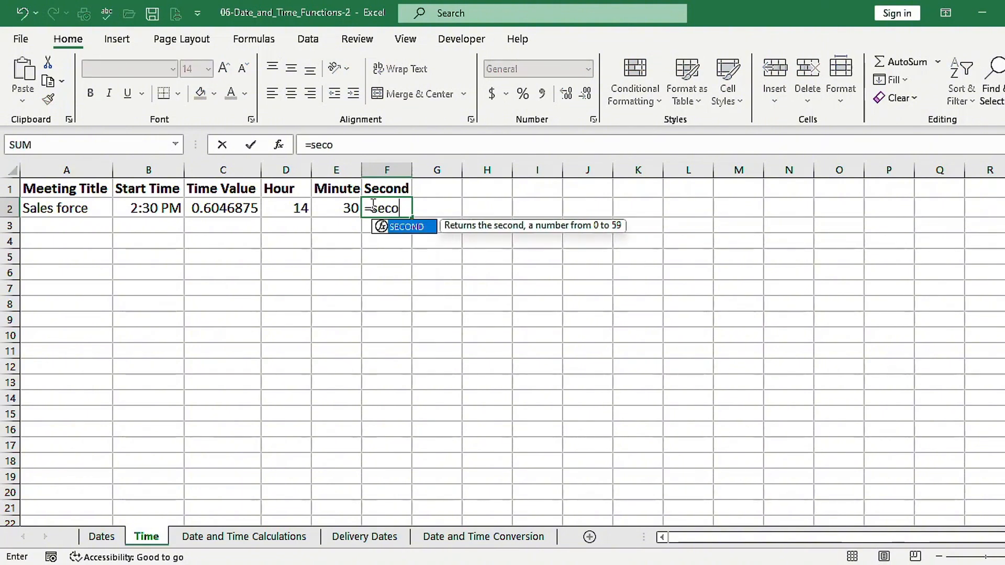
key("Tab")
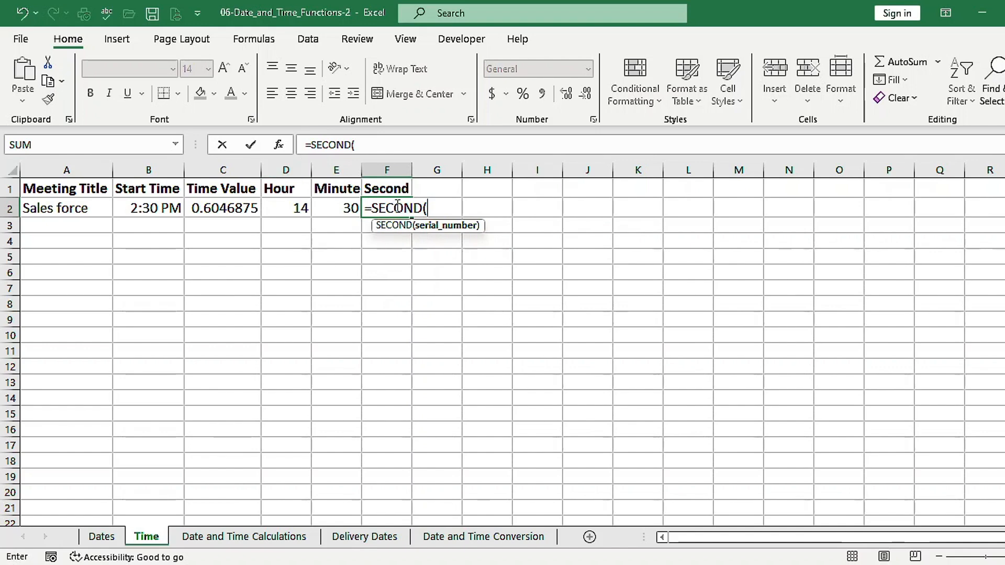
left_click(222, 208)
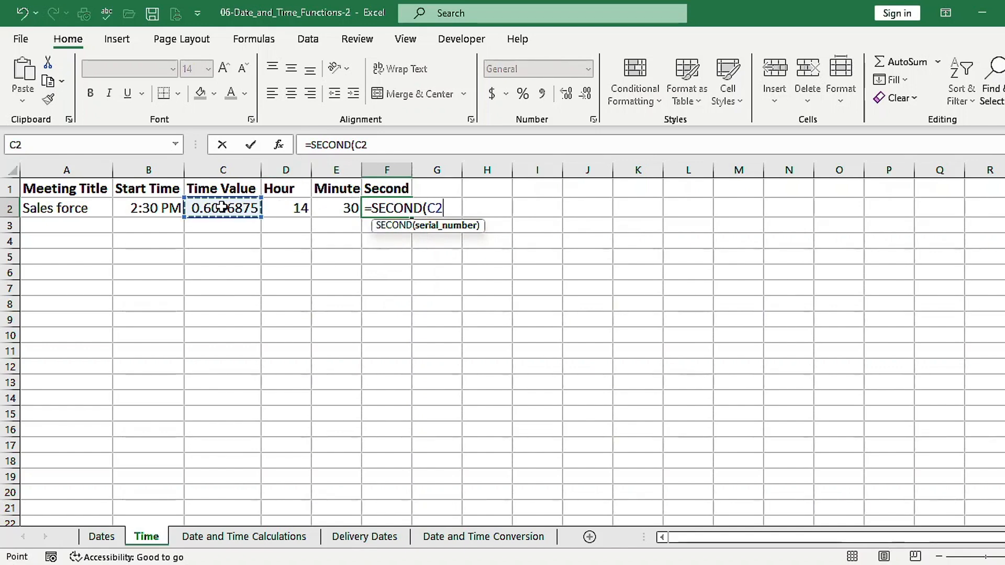
type(")")
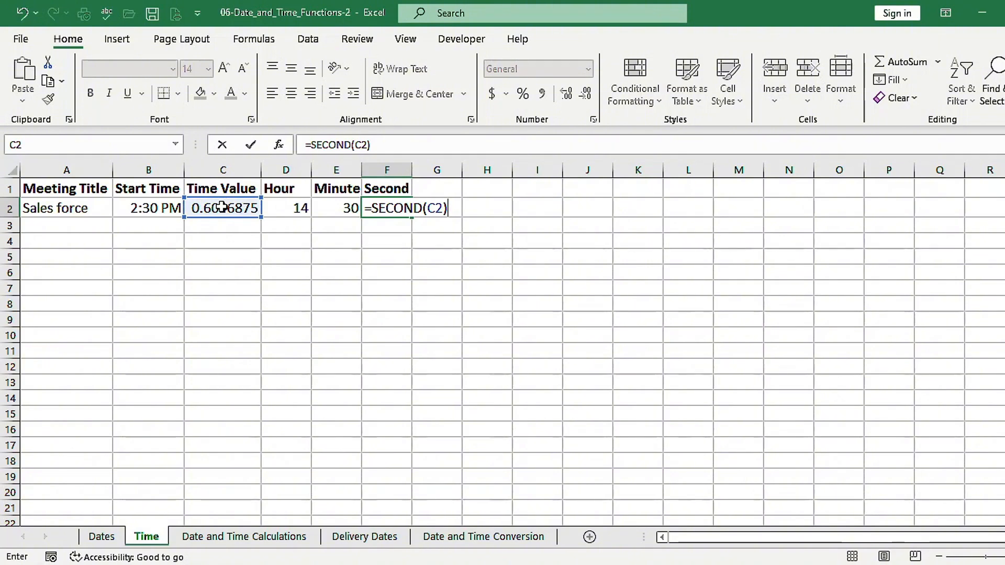
key("ctrl+Return")
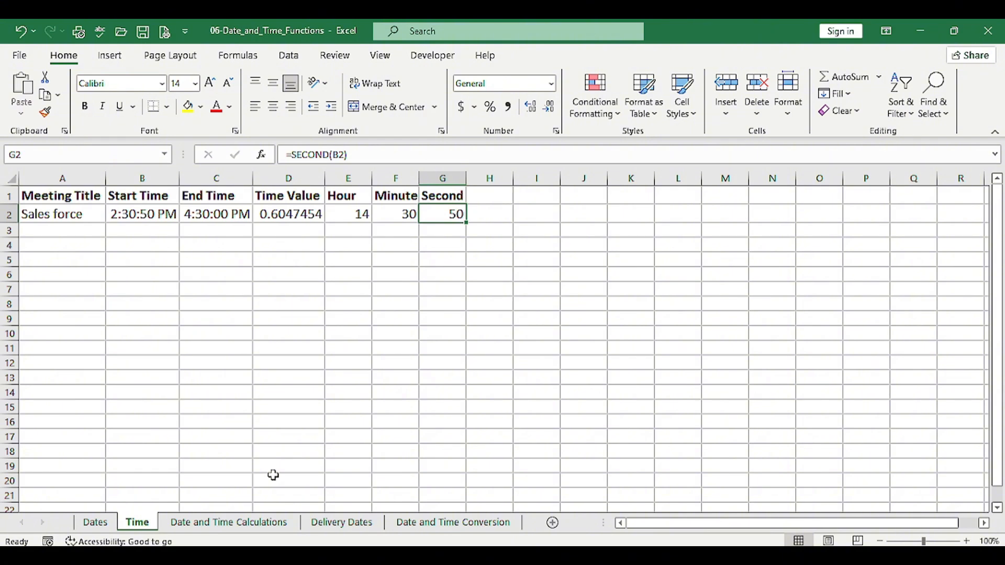
On the Date and Time Calculations sheet, enter =DAYS(C2,B2) in cell D2 under No. of Day for Term 1.
left_click(220, 525)
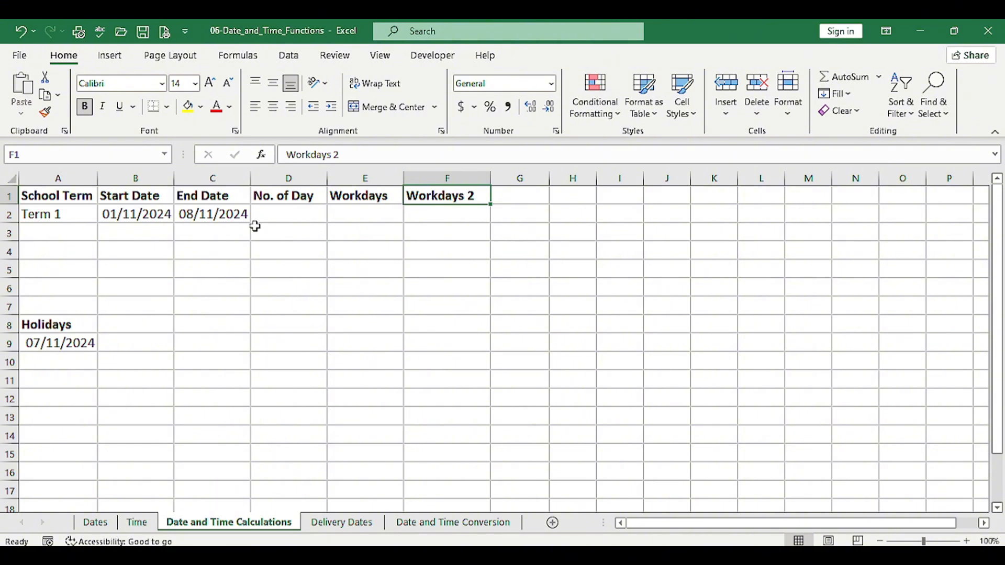
left_click(271, 214)
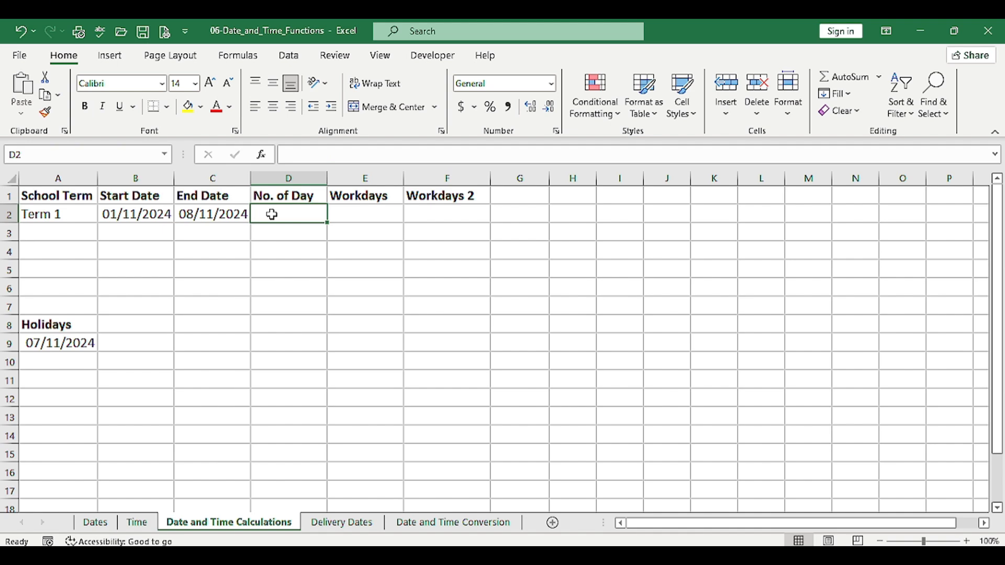
type("=days")
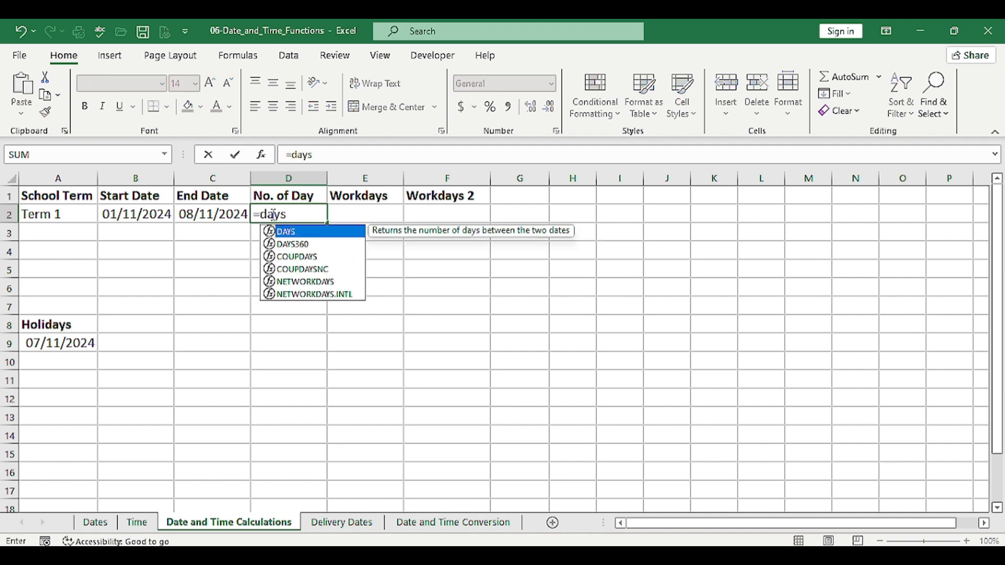
key("Tab")
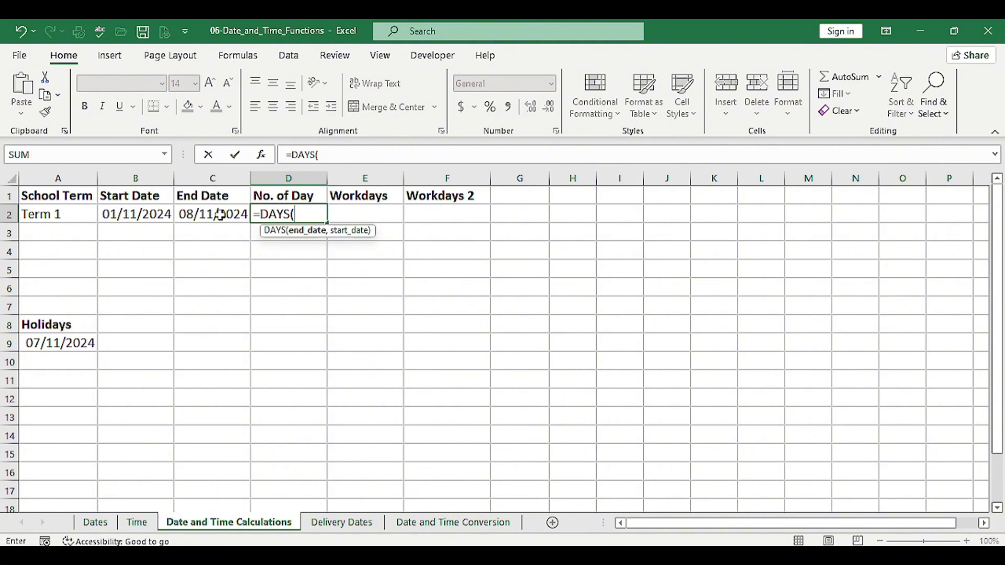
left_click(220, 214)
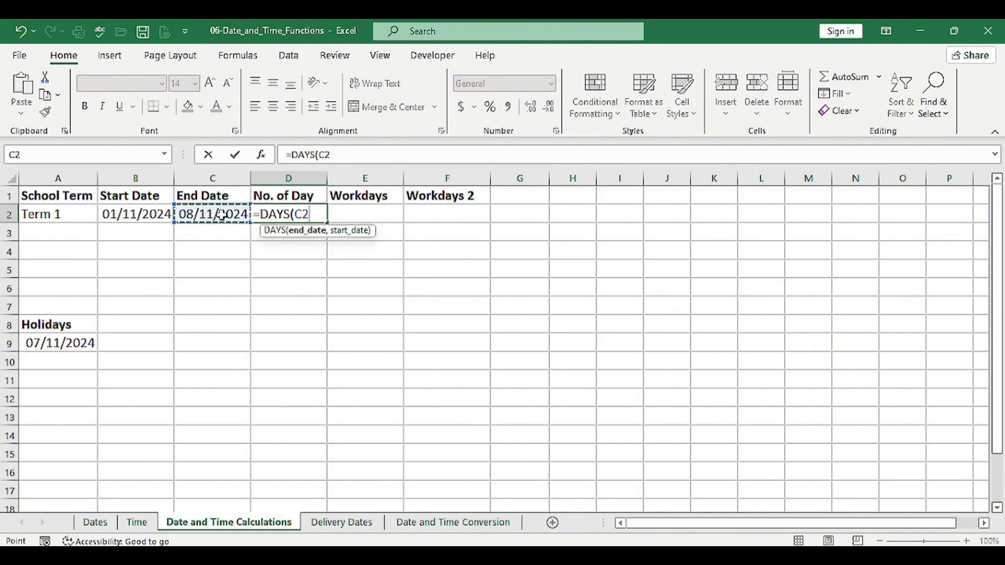
type(",")
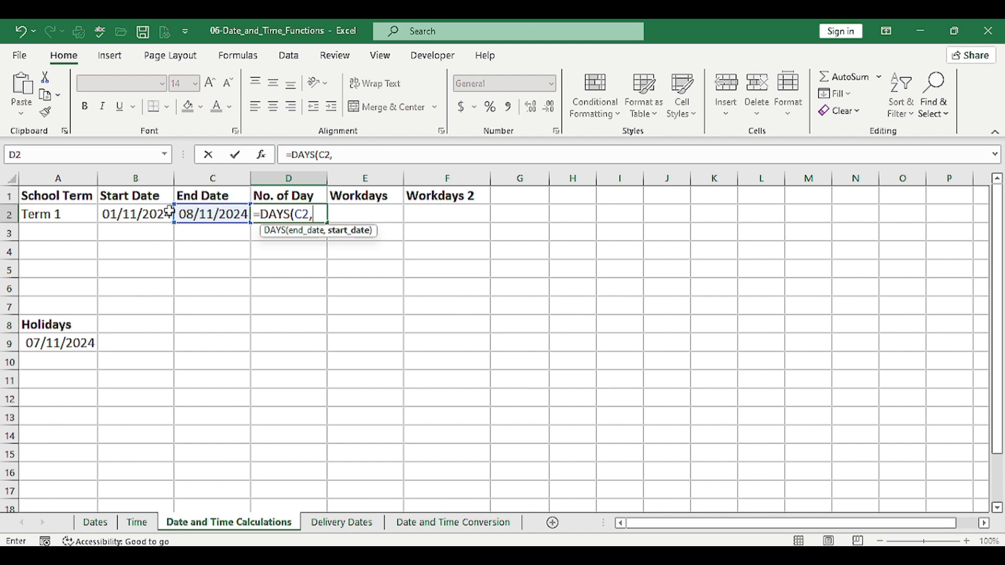
left_click(137, 214)
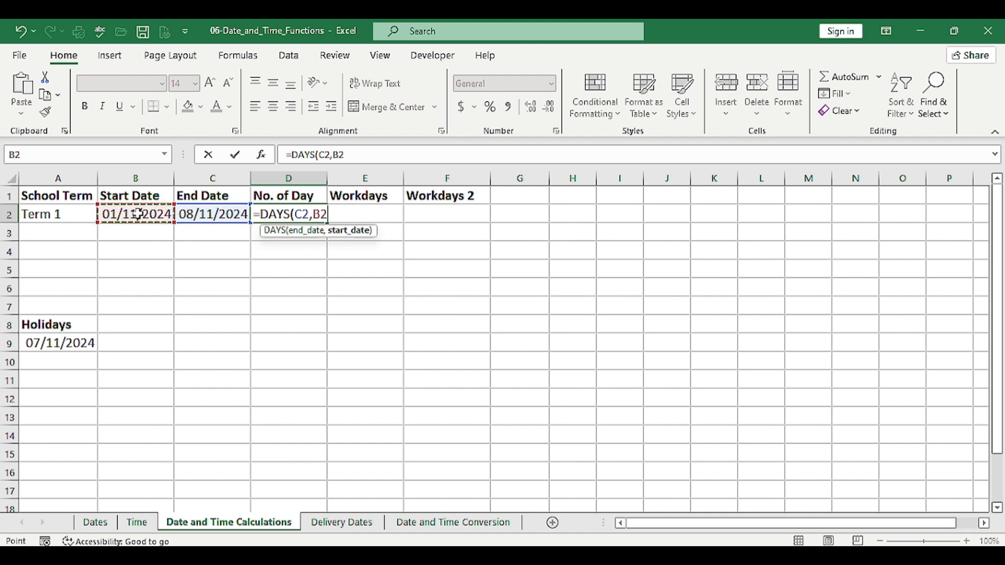
type(")")
key("ctrl+Return")
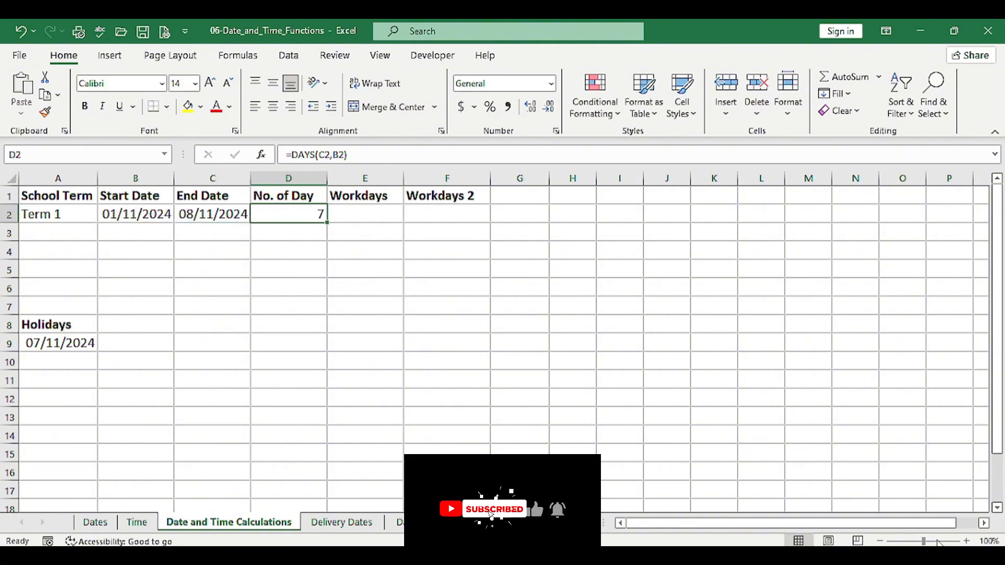
Check the November 2024 system calendar, change the formula in D2 to =DAYS(C2,B2)+1, and format the cell as General.
key("super+n")
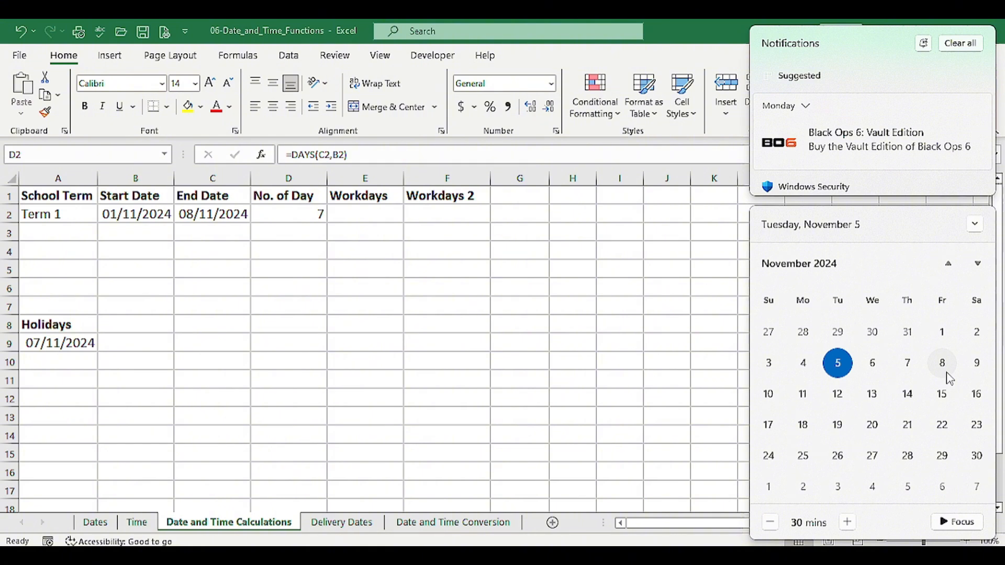
left_click(308, 212)
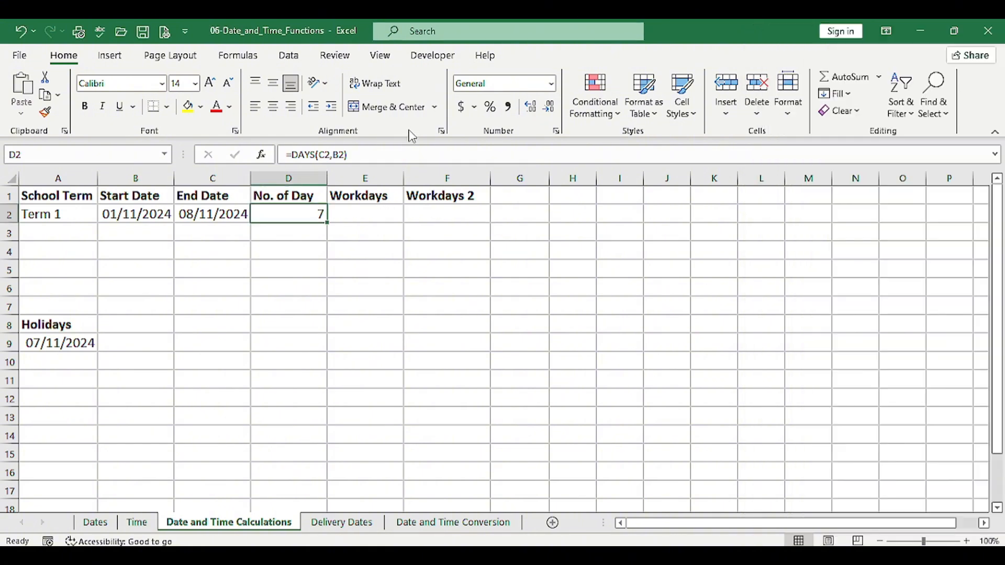
left_click(363, 156)
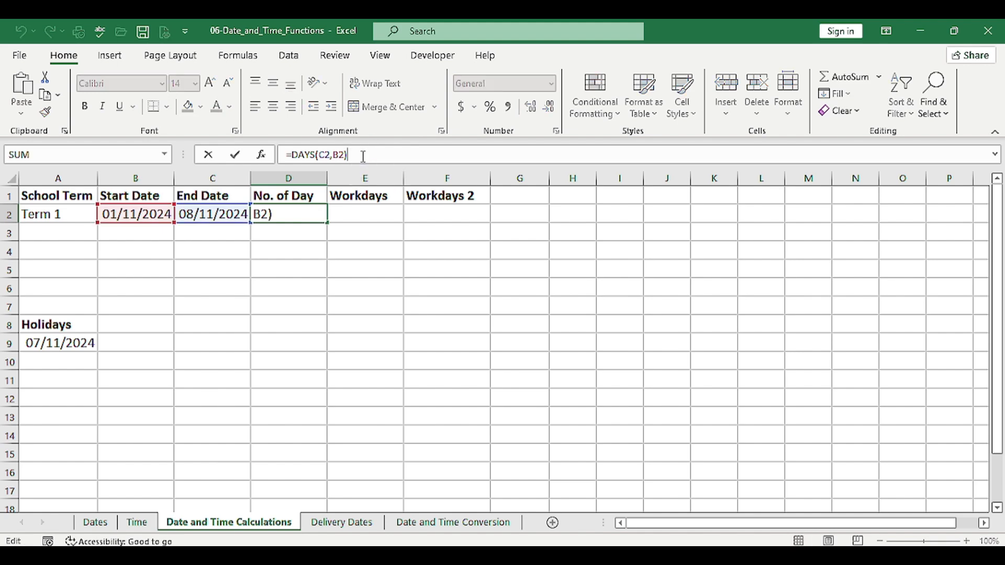
type("+1")
key("Return")
key("Up")
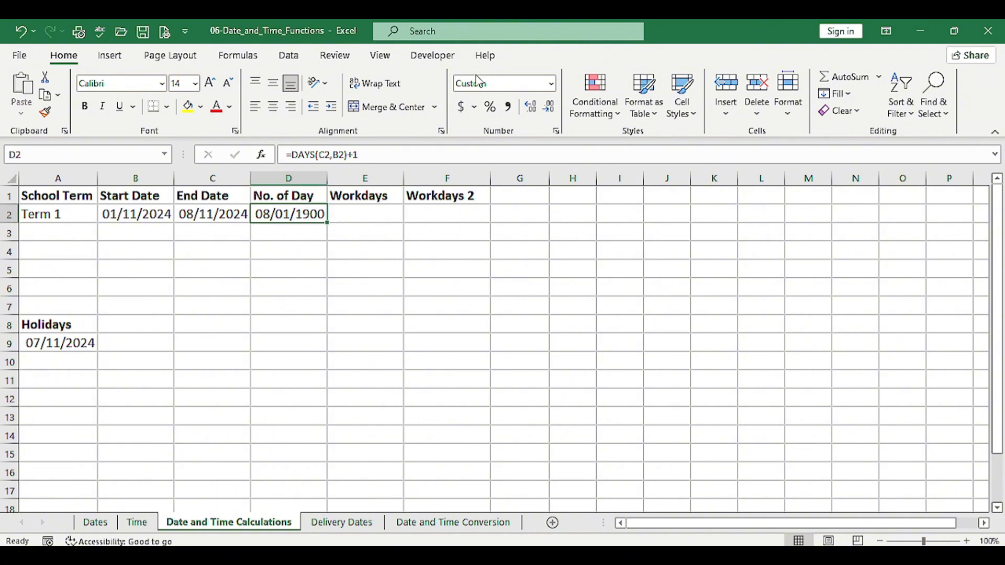
left_click(552, 84)
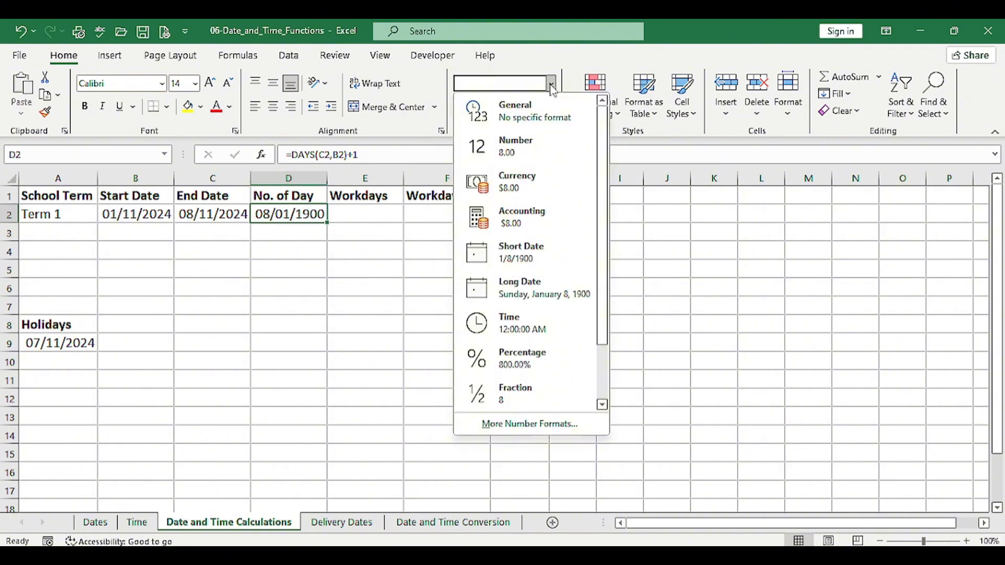
left_click(521, 118)
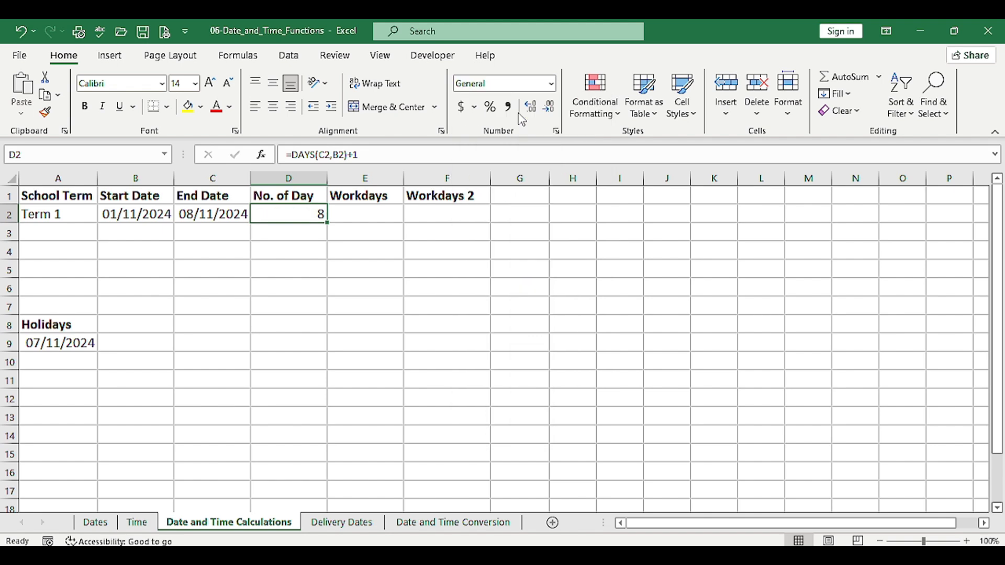
Try the DAYS function in cell D2 with the two dates in reversed order, as =DAYS(B2,C2).
double_click(316, 213)
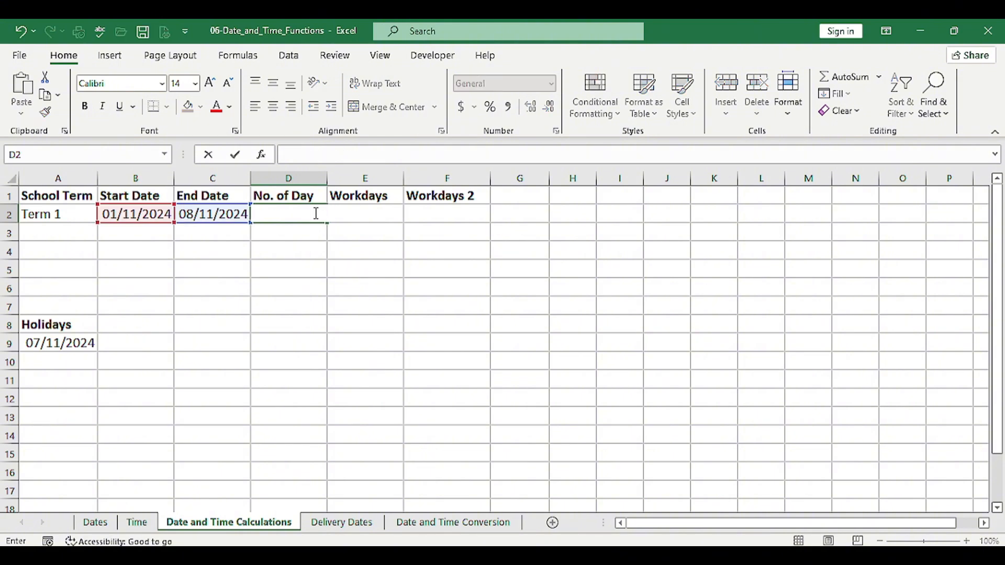
type("=days")
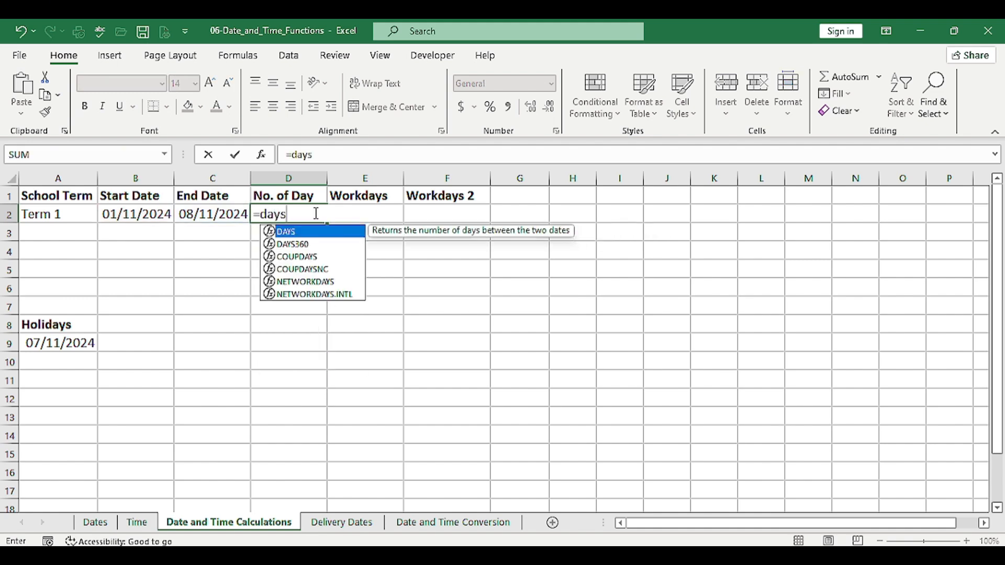
key("Tab")
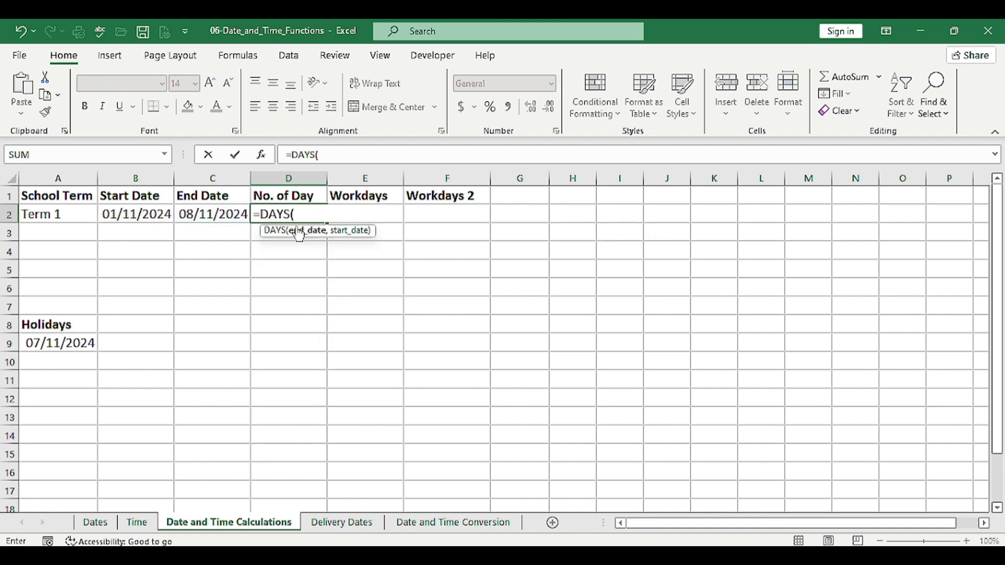
left_click(142, 215)
type(",")
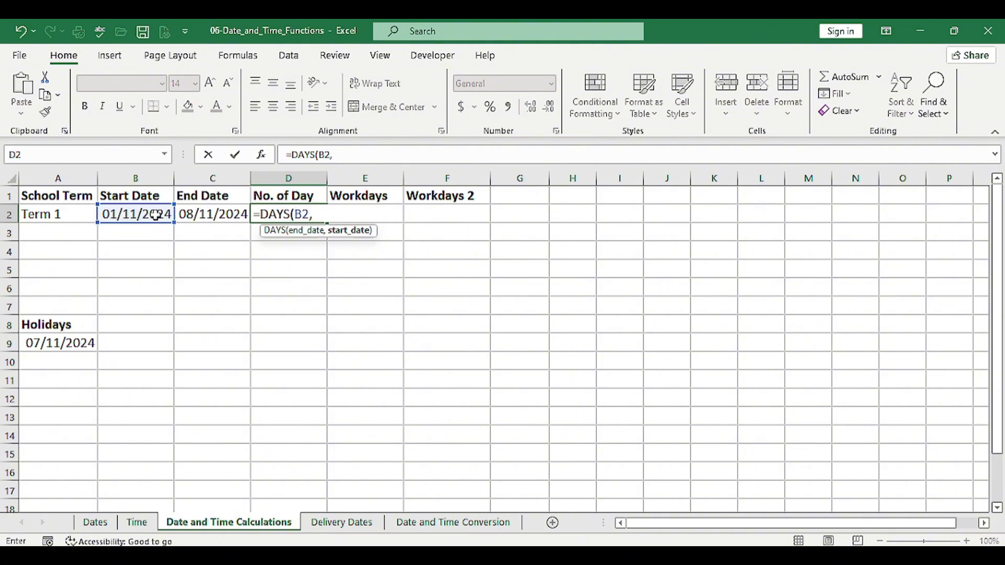
left_click(204, 215)
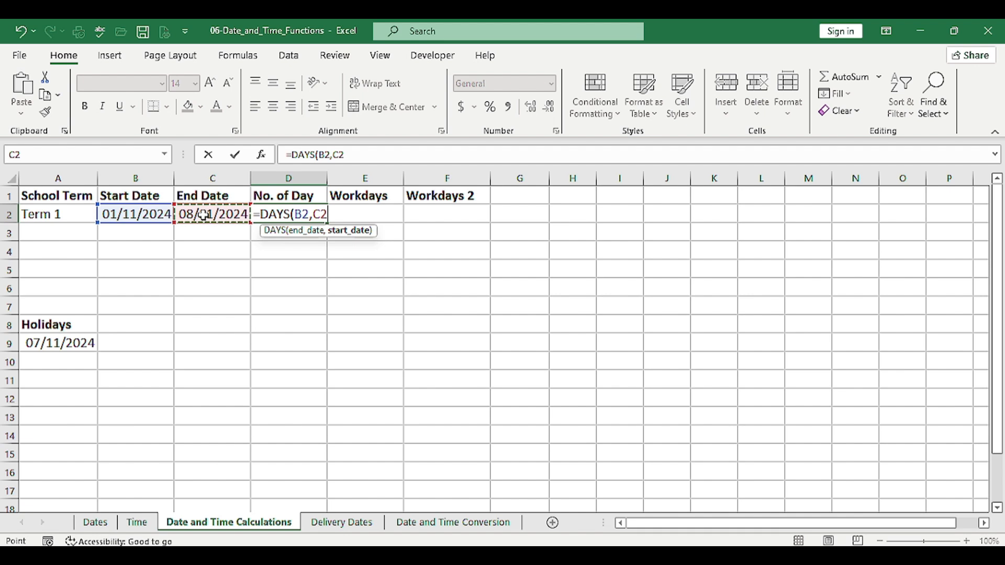
type(")")
key("ctrl+Return")
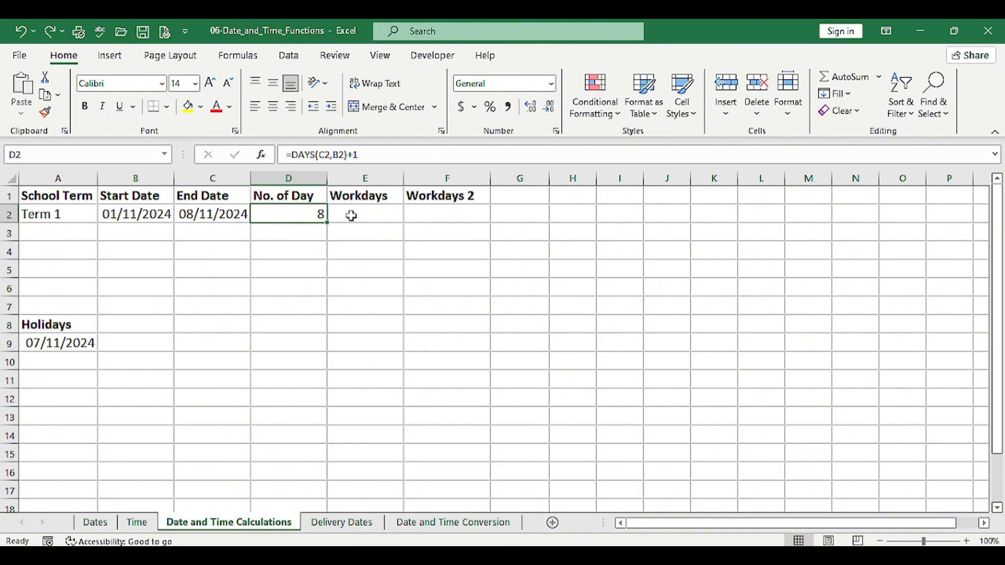
Enter =NETWORKDAYS(B2,C2,A9) in cell E2 under Workdays to count the Term 1 workdays excluding the holiday.
left_click(351, 216)
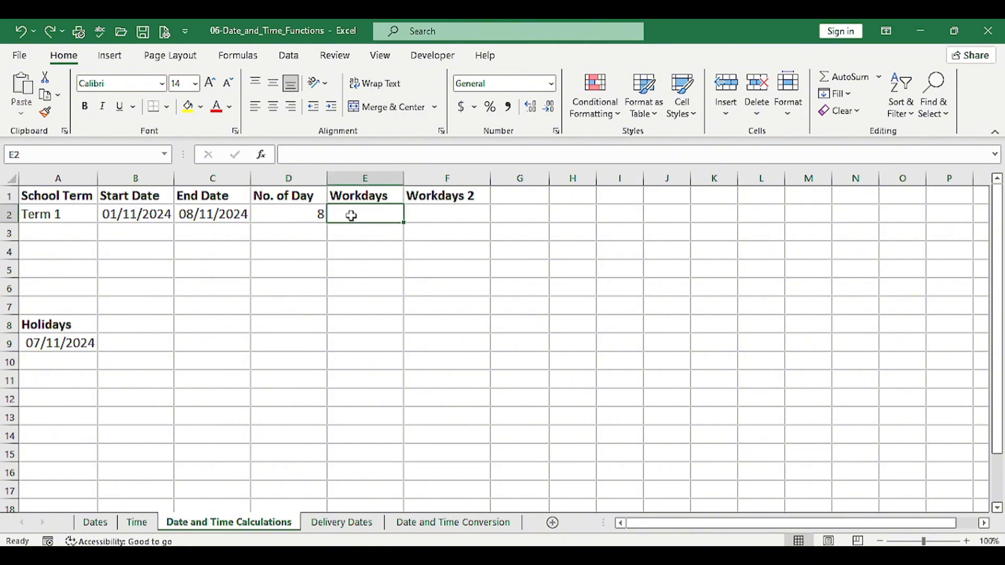
type("=")
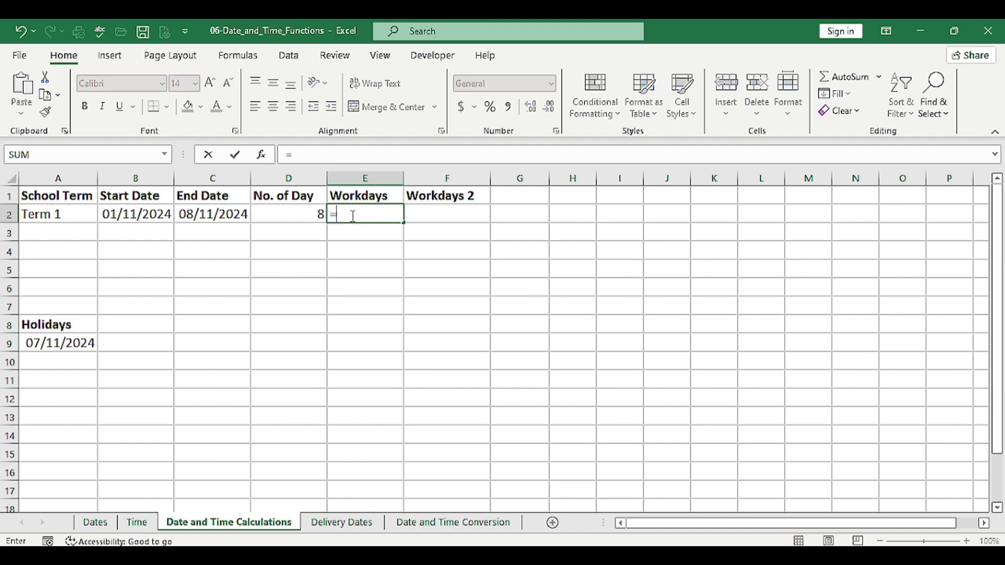
type("n")
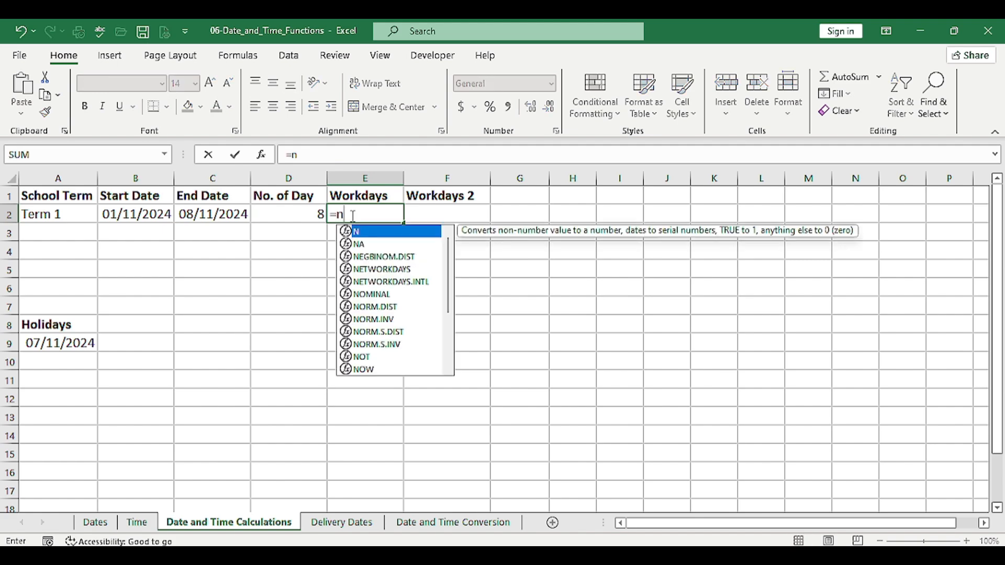
type("et")
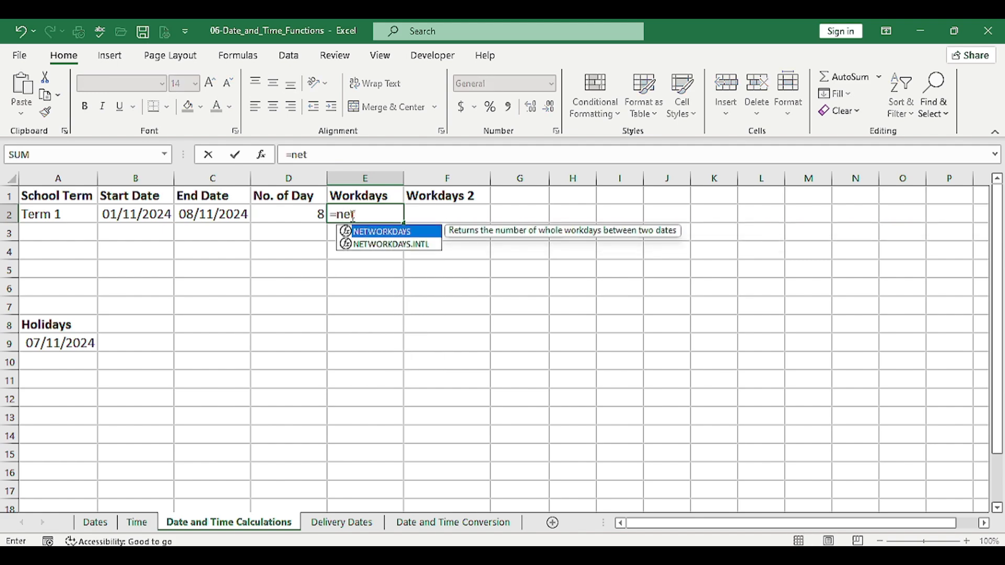
key("Tab")
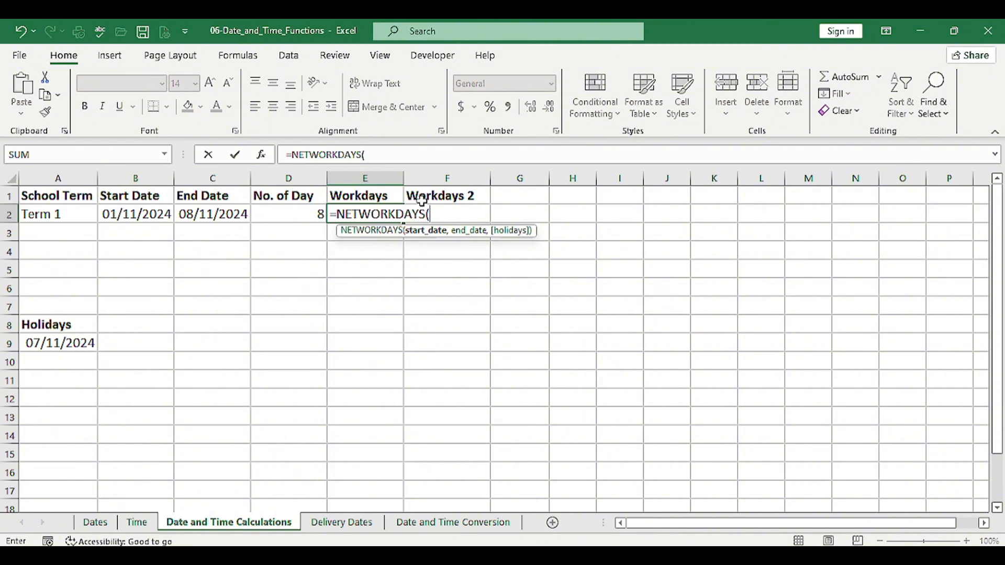
left_click(123, 214)
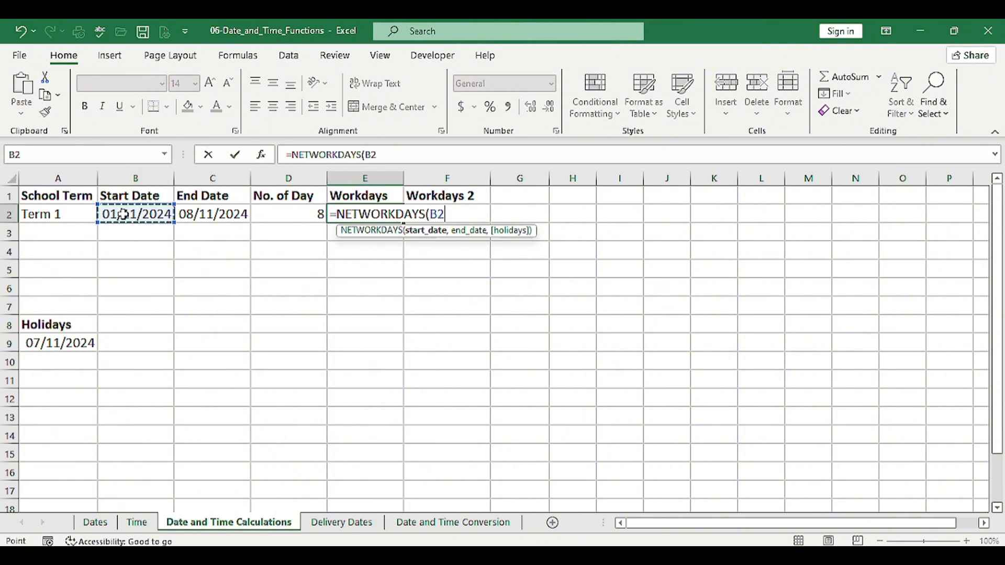
type(",")
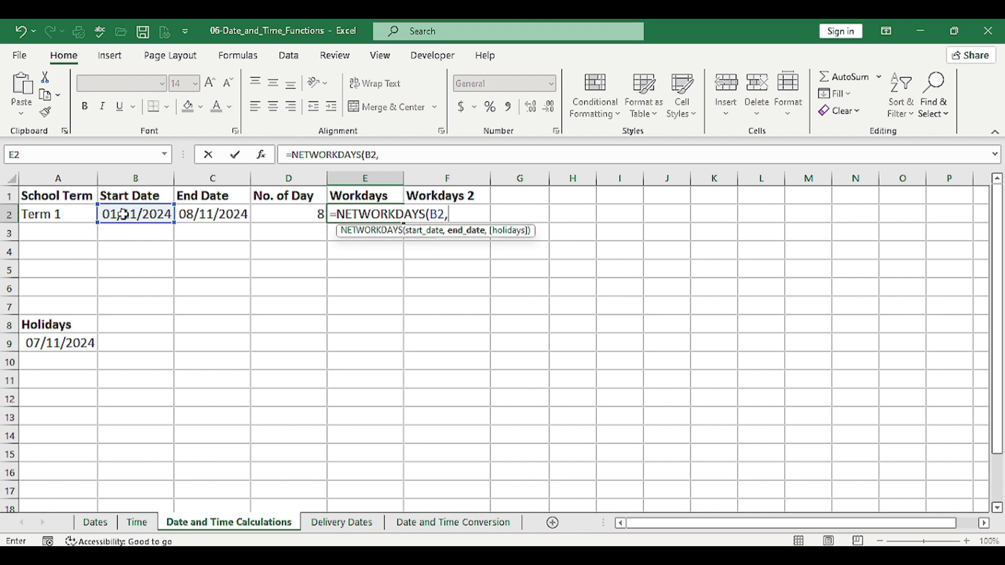
left_click(198, 213)
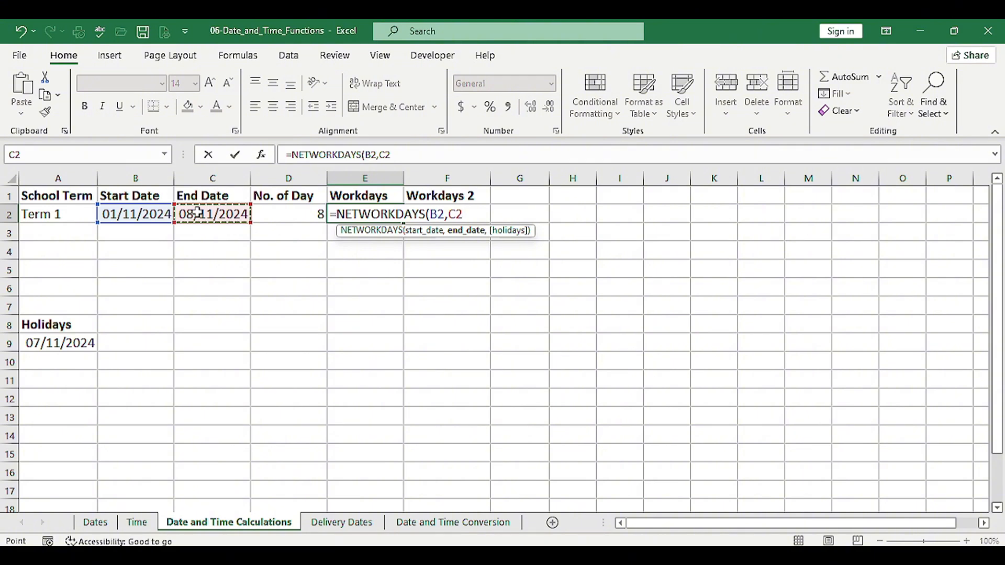
type(",")
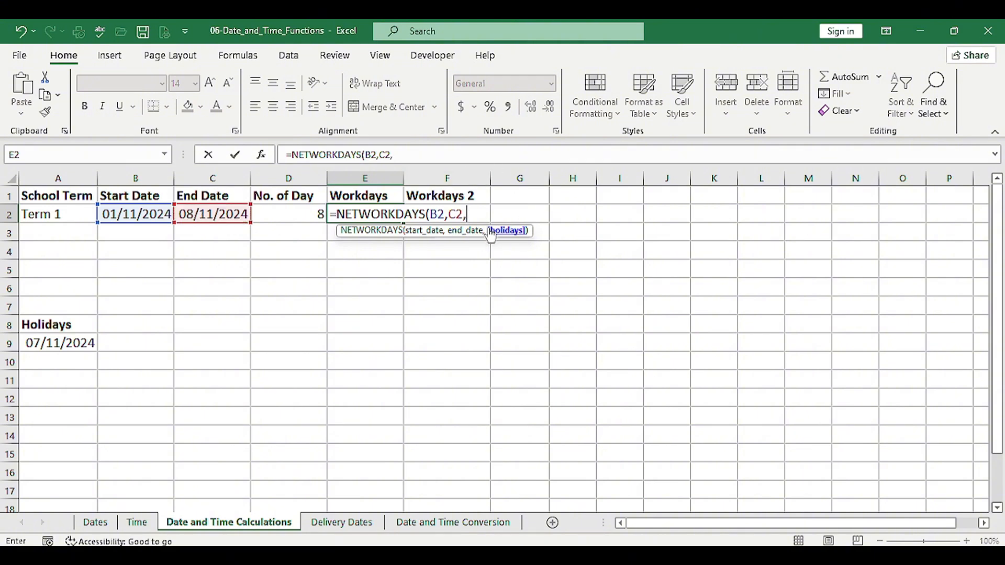
left_click(46, 344)
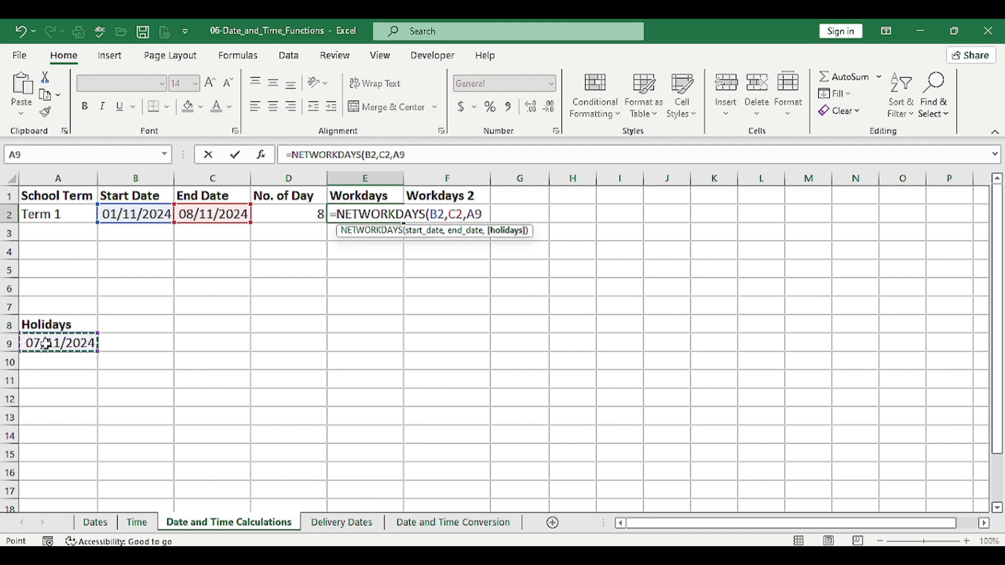
type(")")
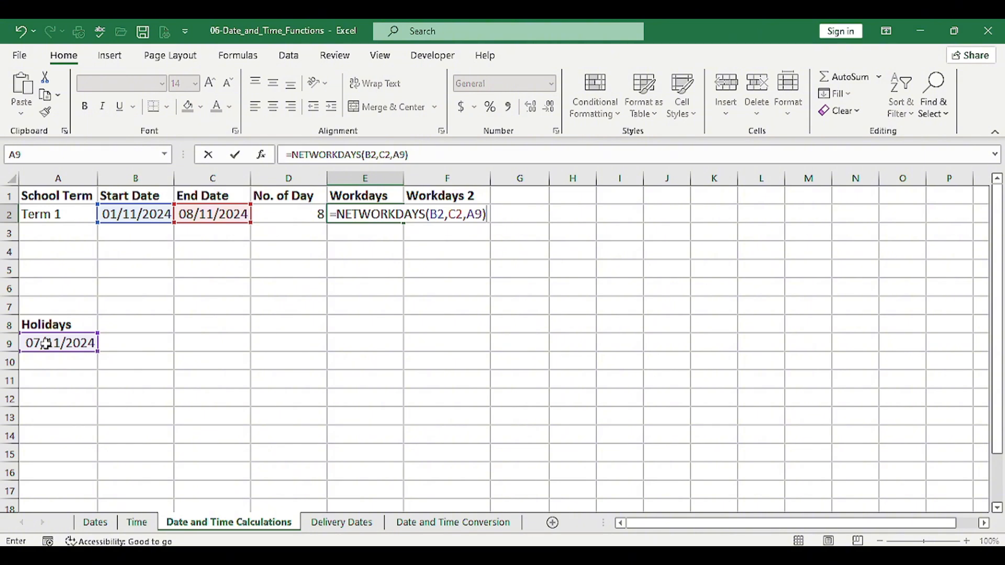
key("ctrl+Return")
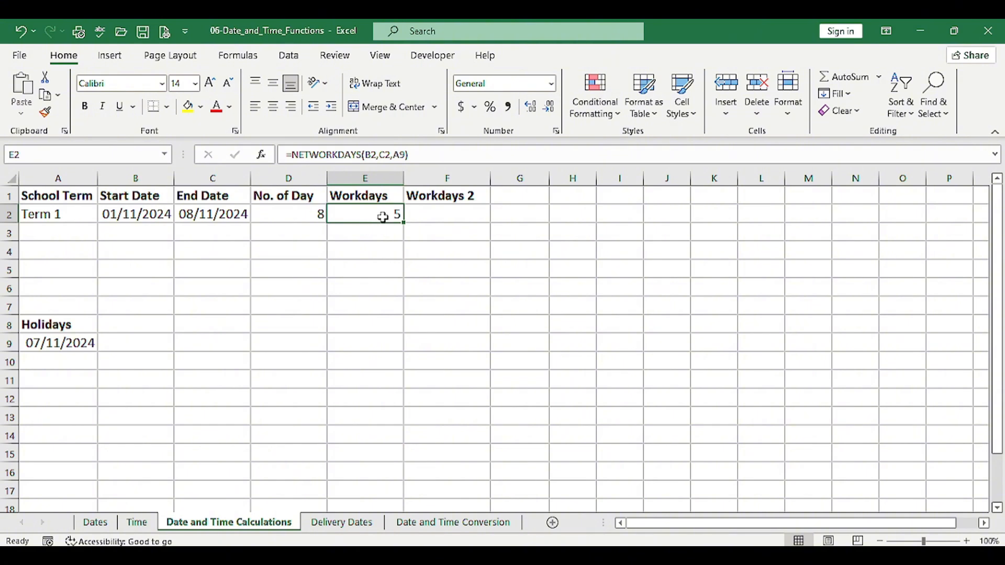
Enter =NETWORKDAYS.INTL(B2,C2,2,A9) in cell F2 under Workdays 2, using Sunday and Monday as the weekend and A9 as the holiday.
left_click(426, 210)
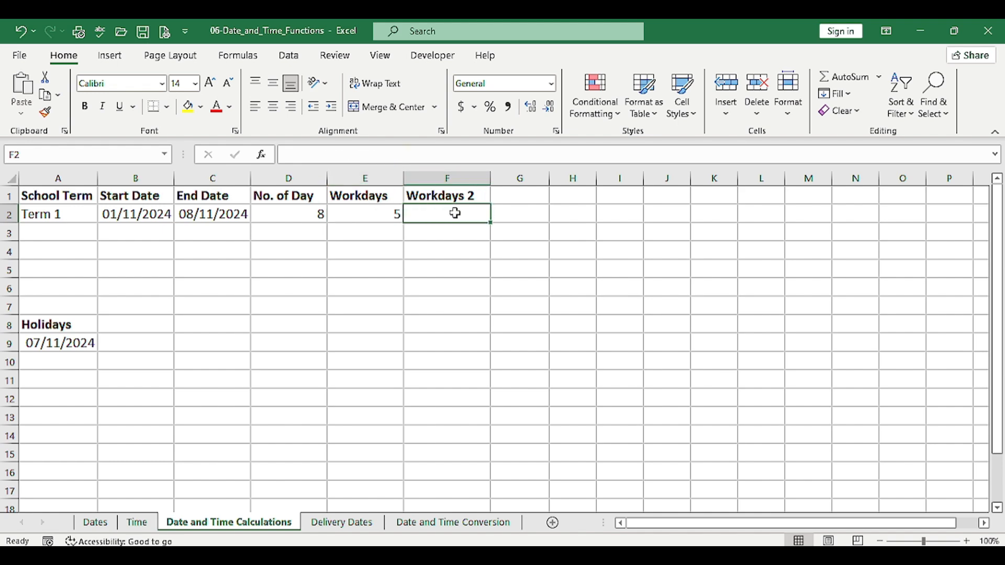
type("=")
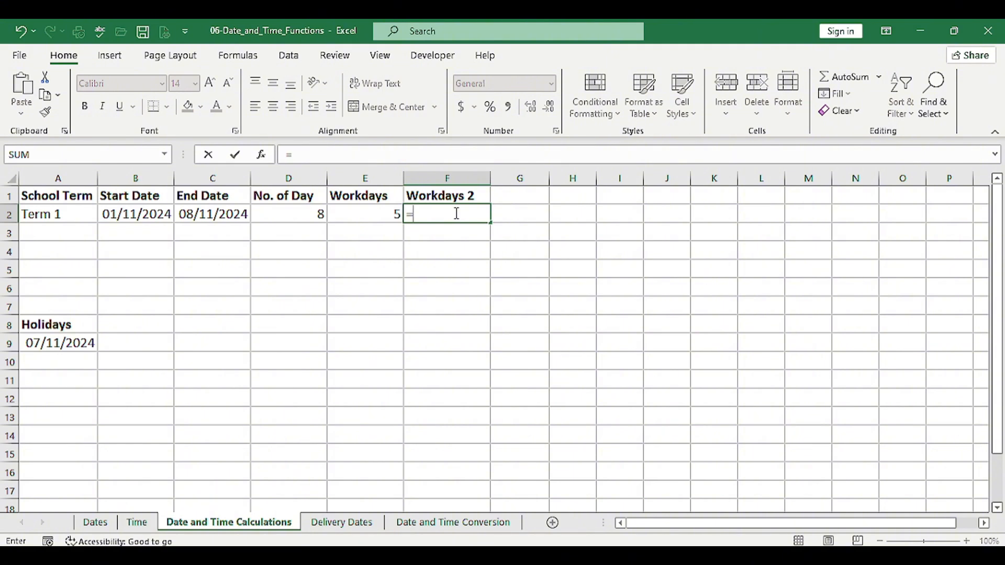
type("ne")
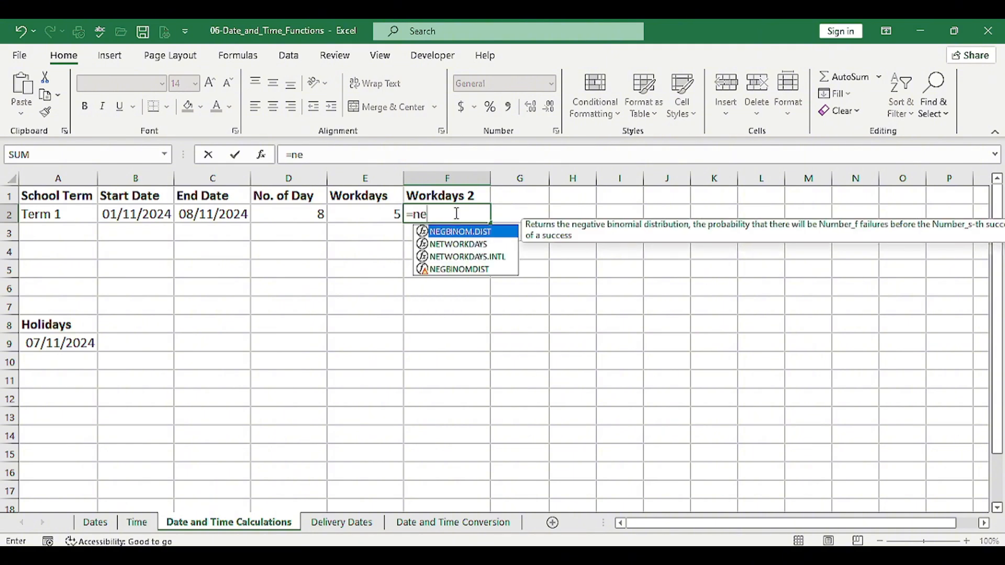
type("two")
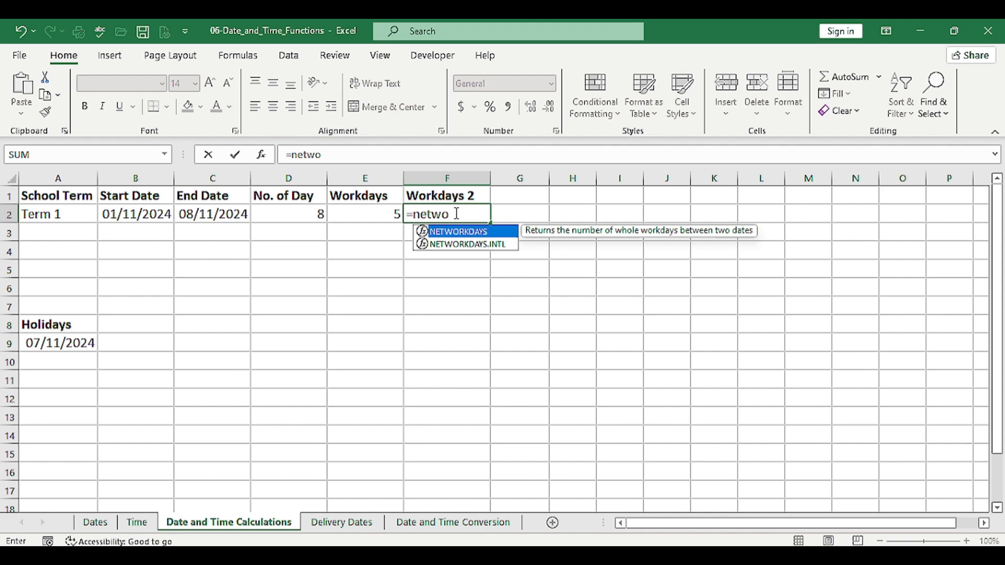
key("Down")
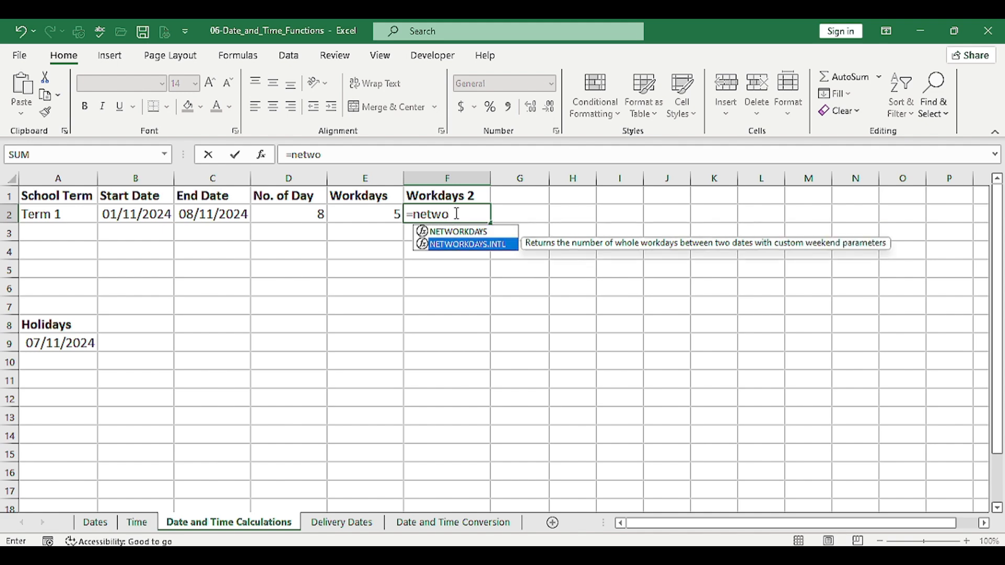
key("Tab")
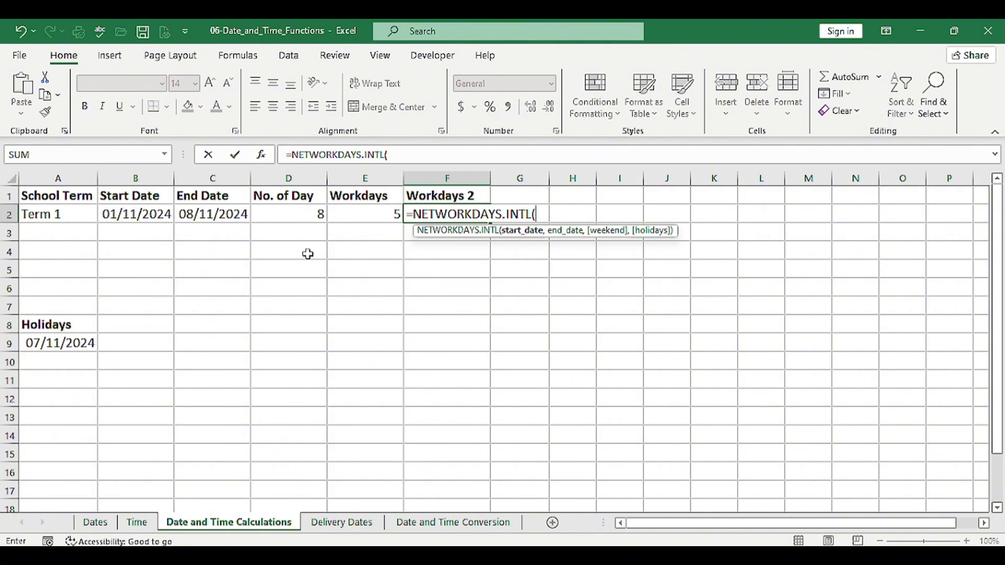
left_click(151, 217)
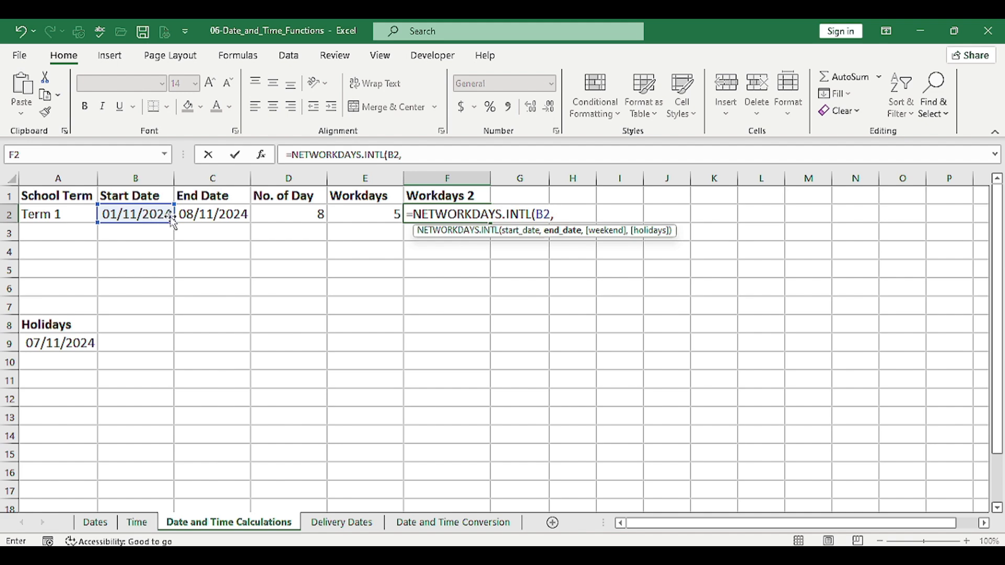
left_click(202, 216)
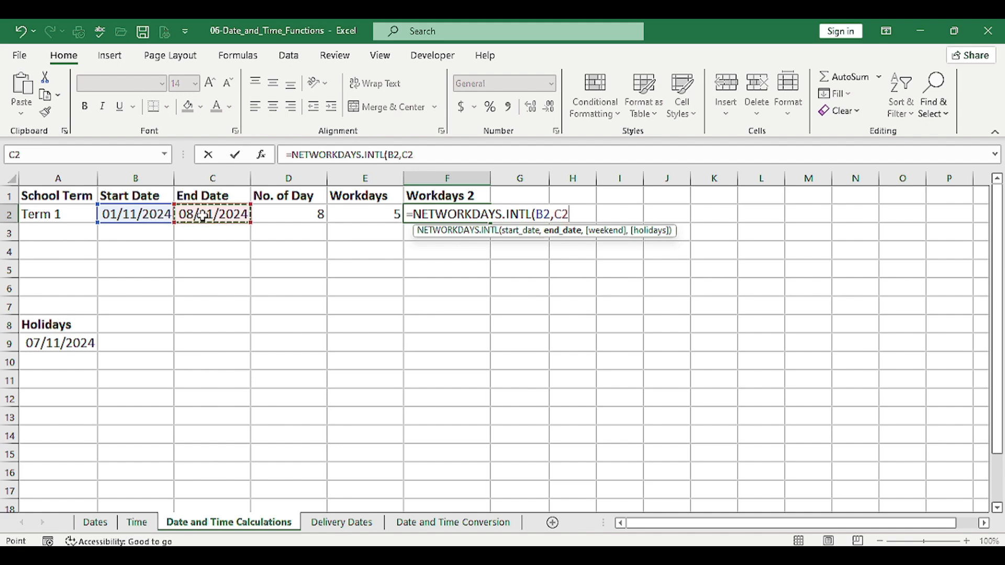
type(",")
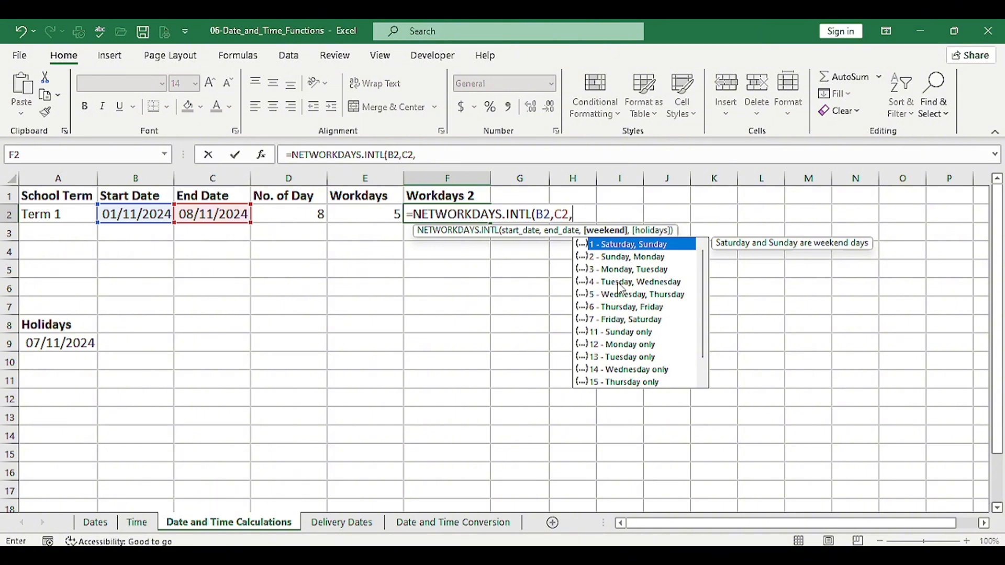
key("Down")
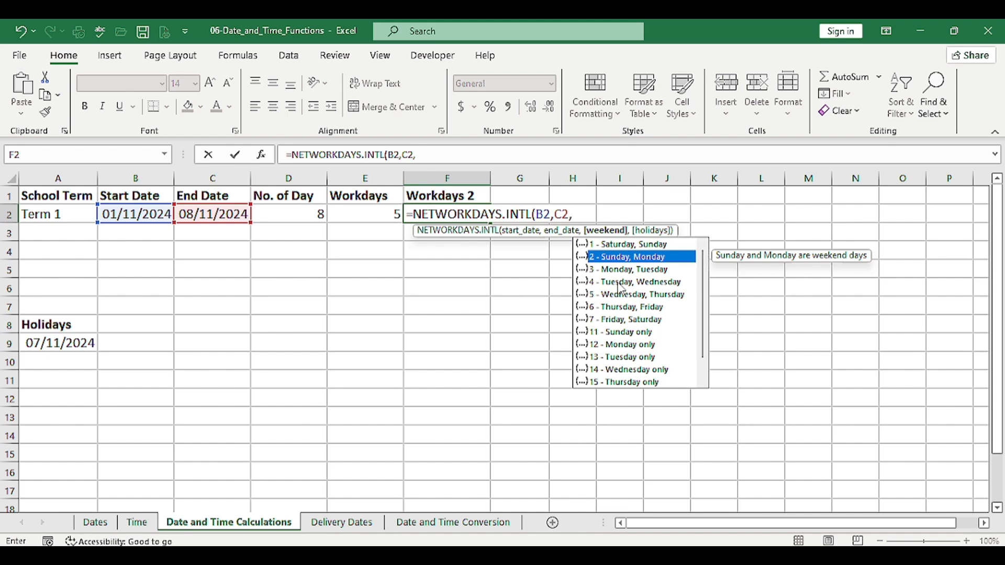
key("Down")
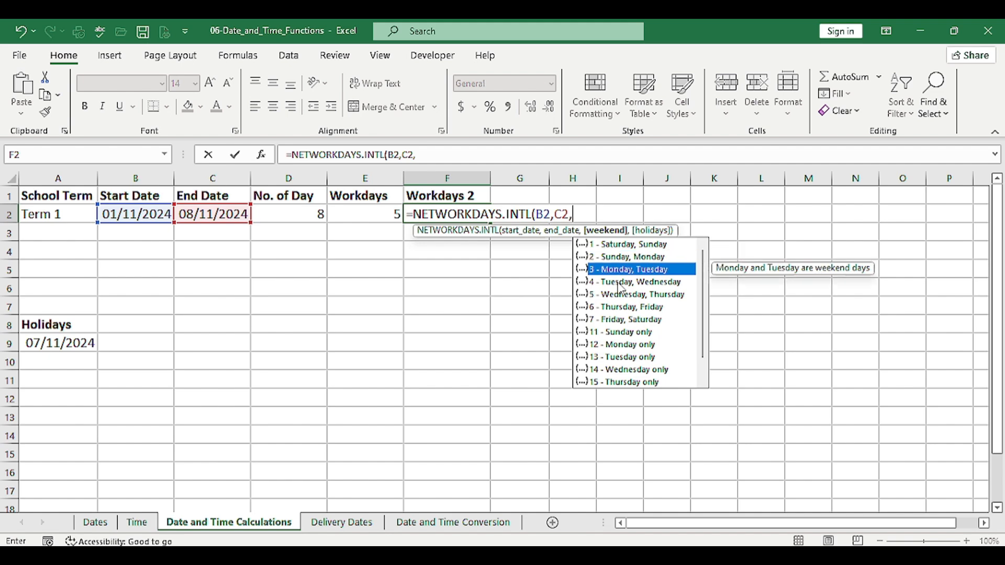
key("Up")
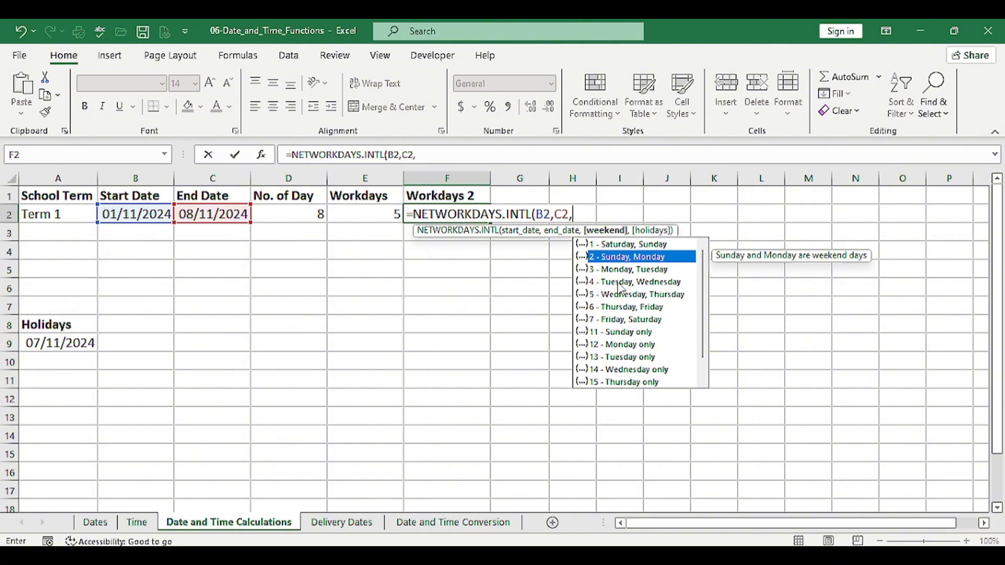
key("Tab")
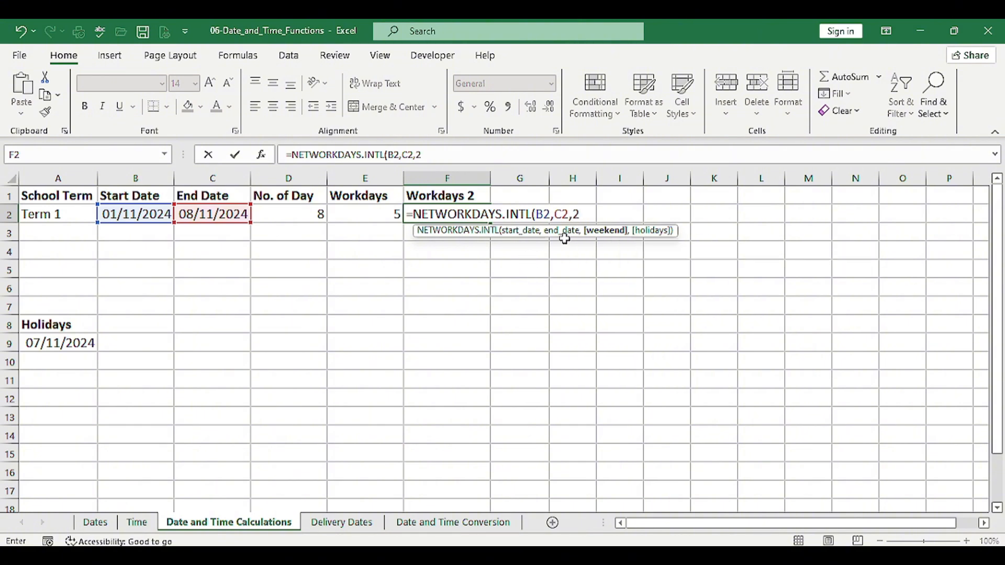
type(",")
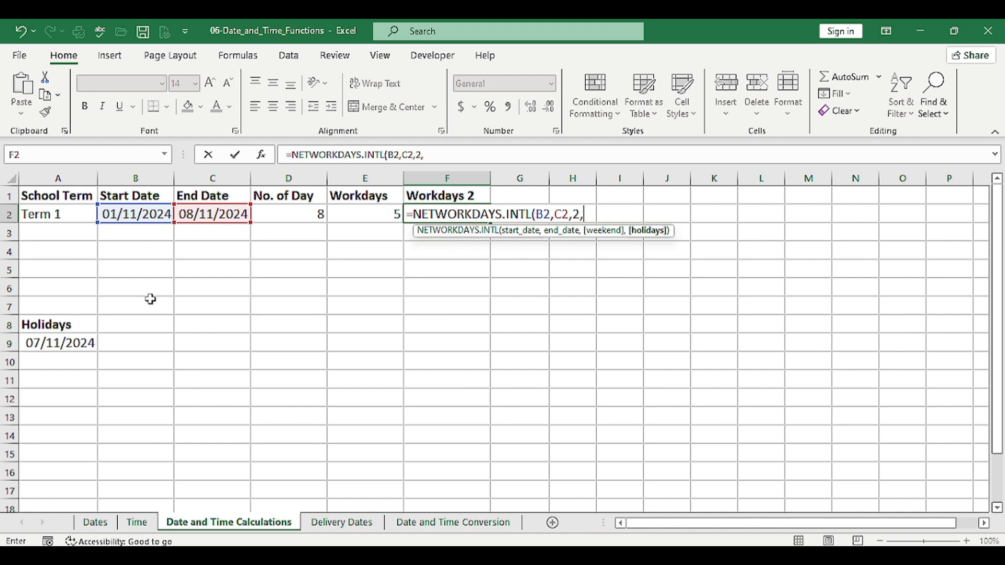
left_click(63, 344)
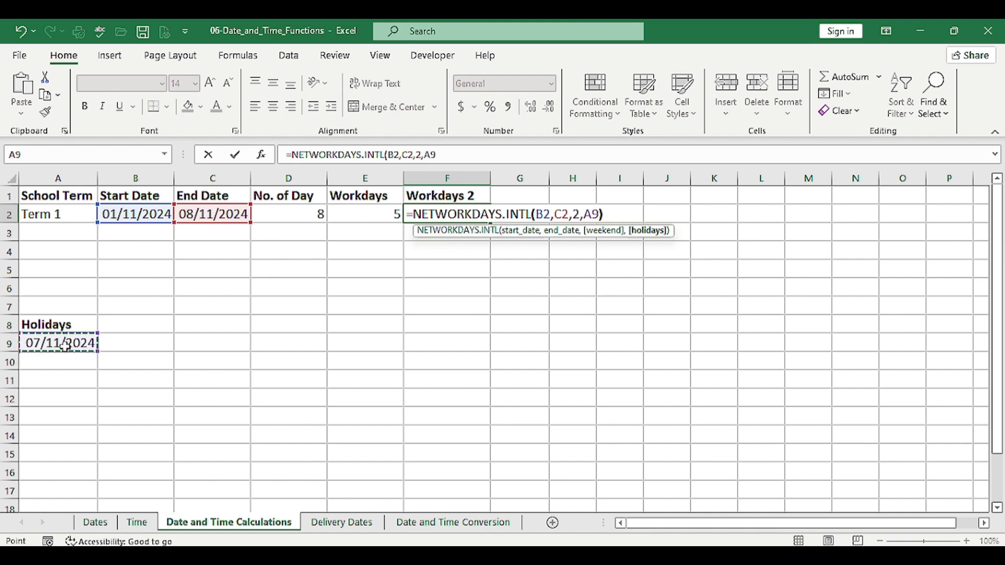
type(")")
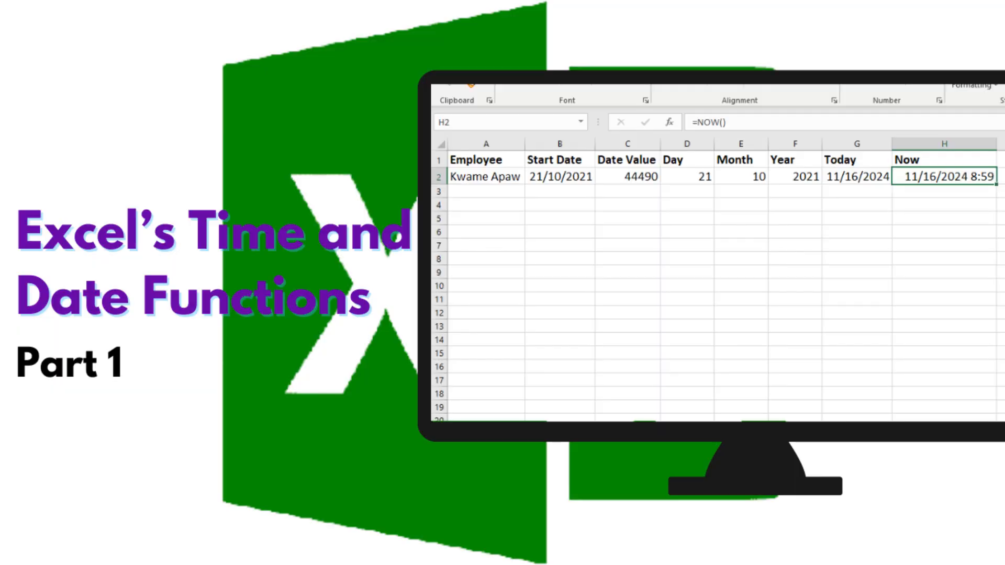